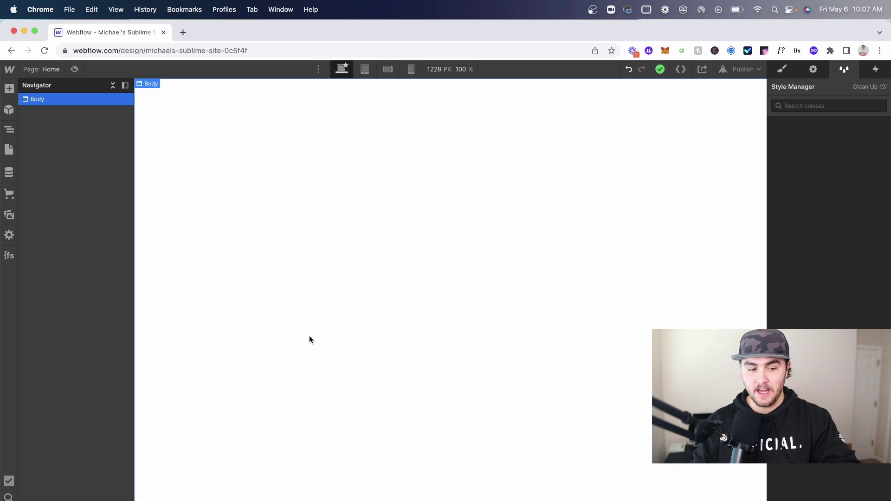
Create a new CMS collection named Services from the Projects template.
{"action": "left_click", "coordinate": [8, 172]}
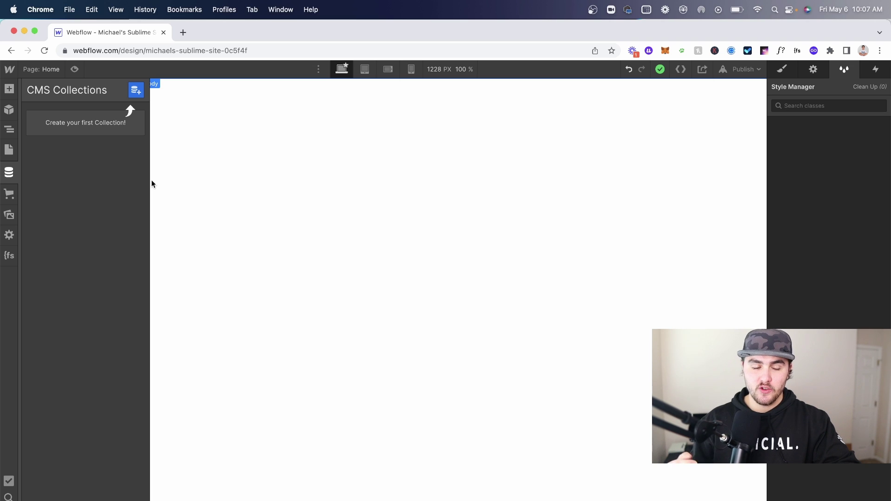
{"action": "left_click", "coordinate": [135, 90]}
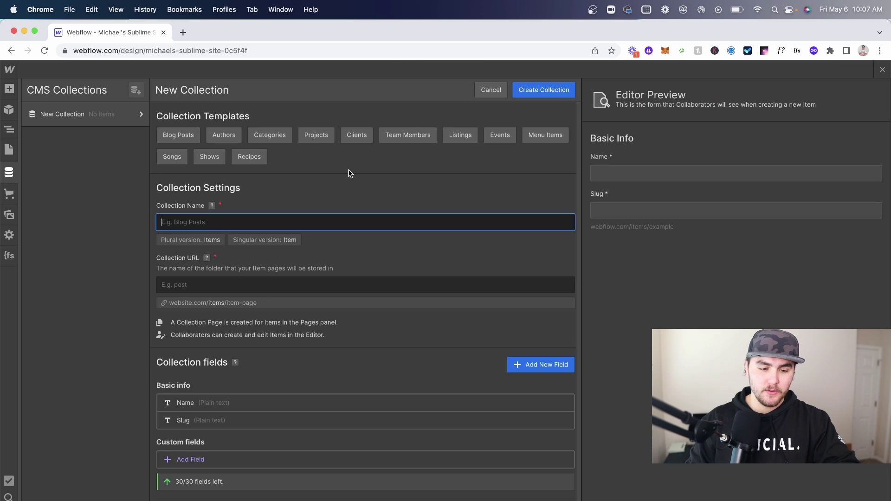
{"action": "left_click", "coordinate": [314, 139]}
{"action": "double_click", "coordinate": [265, 228]}
{"action": "type", "text": "Services"}
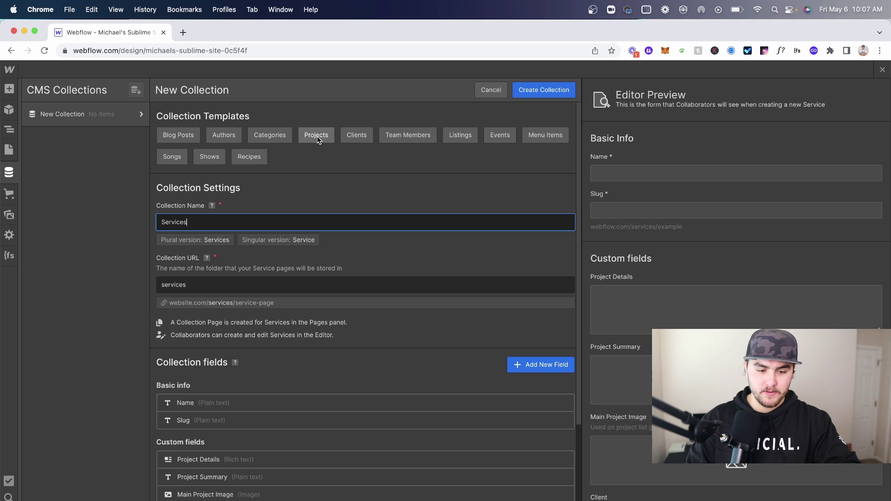
{"action": "double_click", "coordinate": [280, 283]}
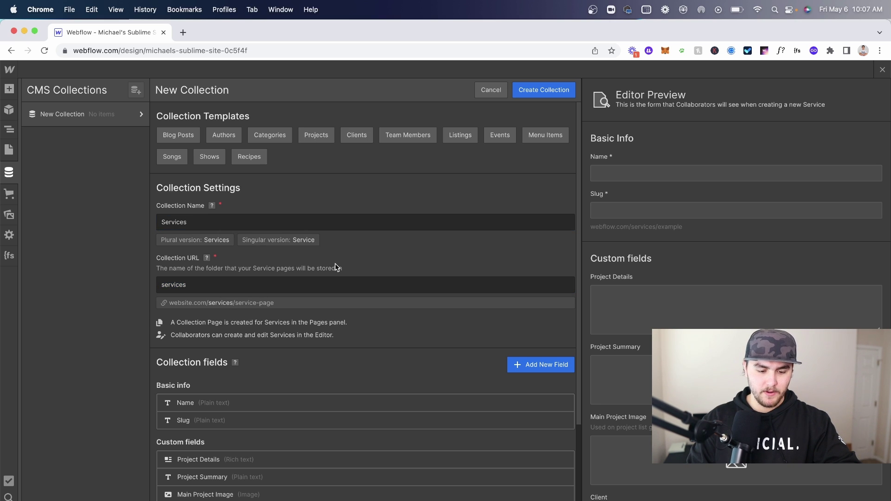
{"action": "left_click", "coordinate": [553, 90]}
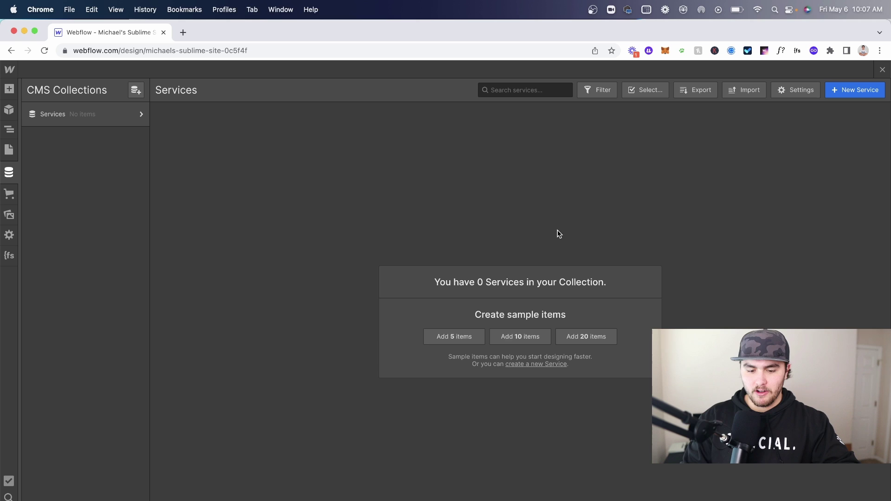
Add Services items Web Design, Local SEO and Consulting, then close the CMS panel.
{"action": "left_click", "coordinate": [864, 93]}
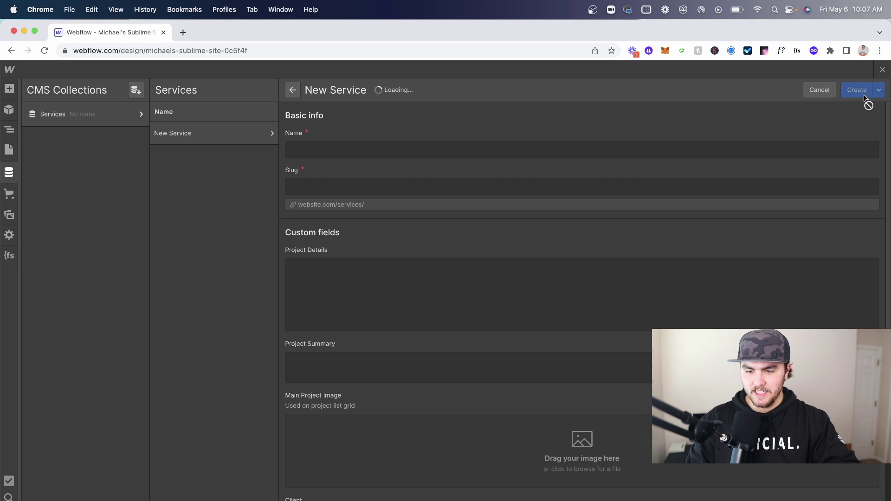
{"action": "left_click", "coordinate": [396, 148]}
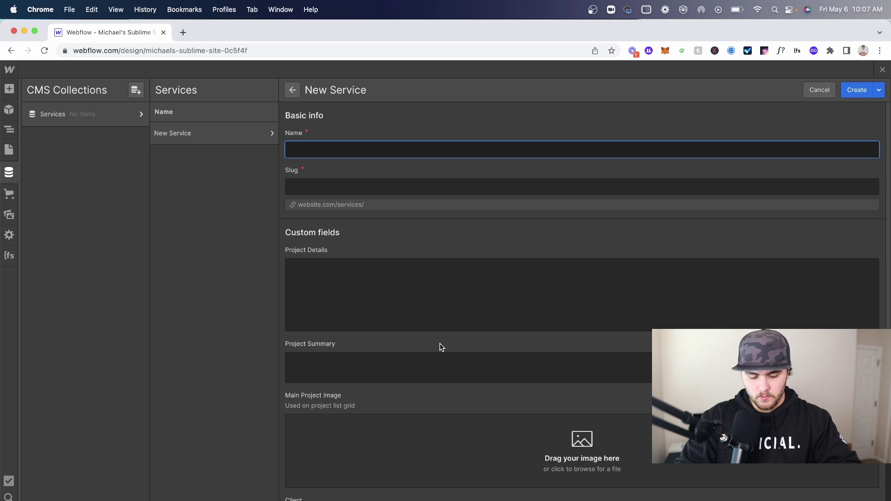
{"action": "type", "text": "Web Design"}
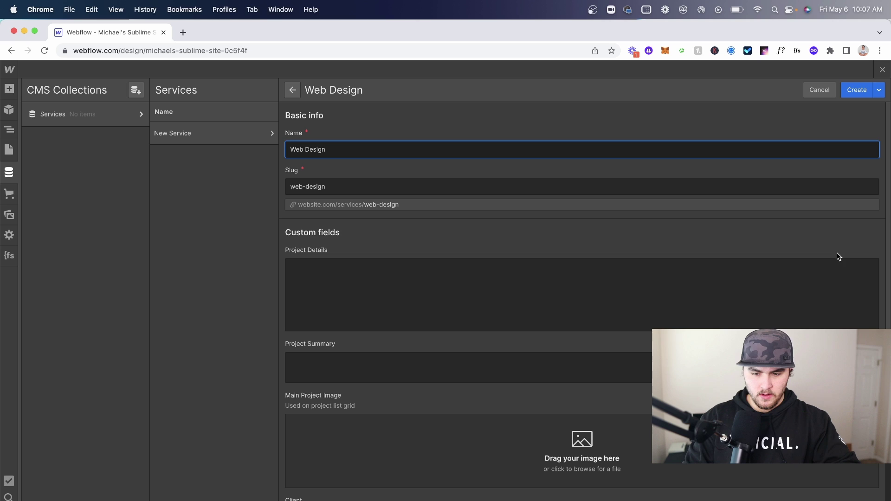
{"action": "left_click", "coordinate": [856, 89]}
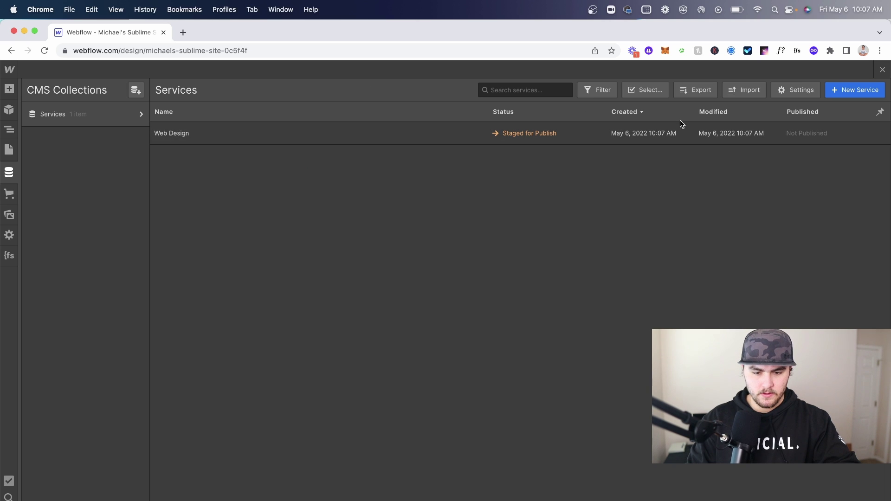
{"action": "left_click", "coordinate": [858, 89]}
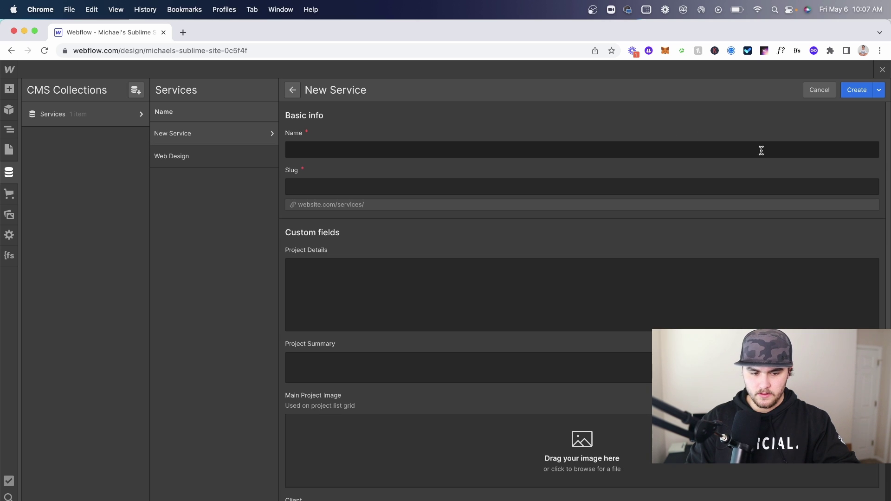
{"action": "left_click", "coordinate": [739, 148]}
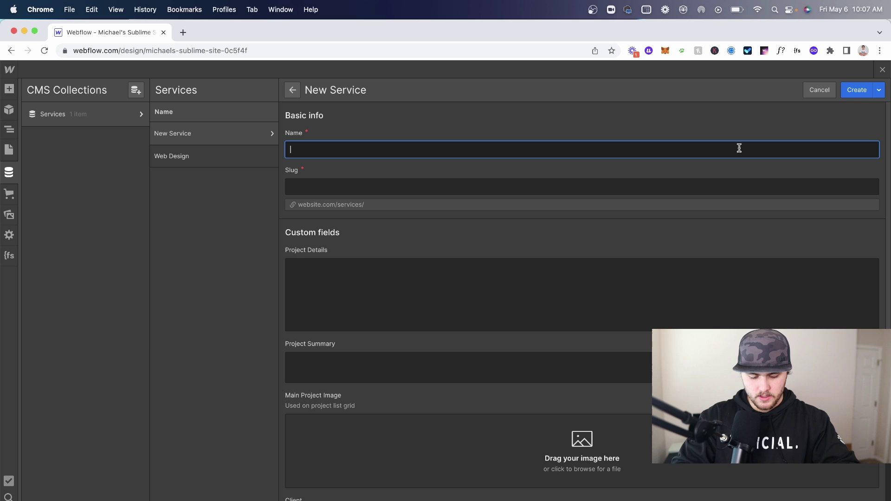
{"action": "type", "text": "Local SEO"}
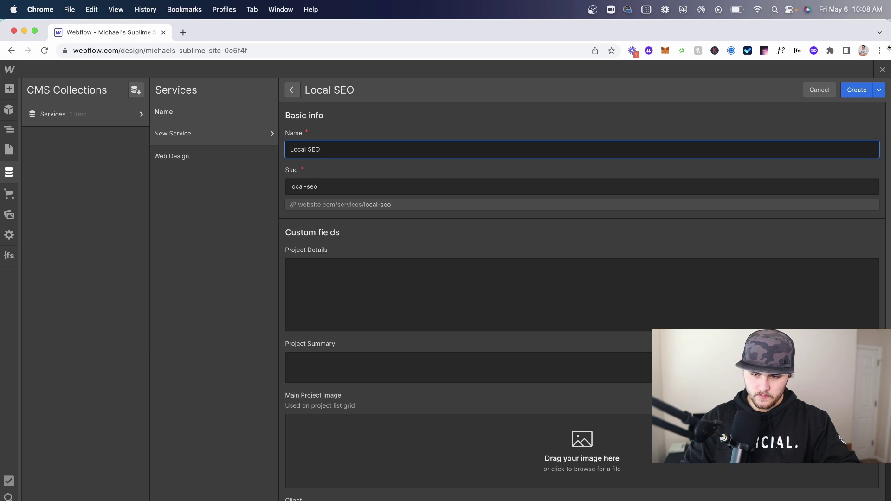
{"action": "left_click", "coordinate": [857, 89]}
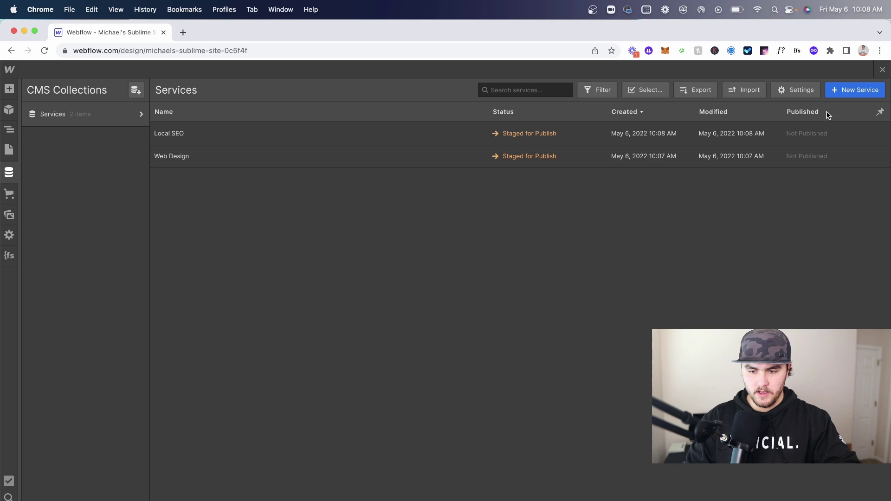
{"action": "left_click", "coordinate": [847, 91]}
{"action": "left_click", "coordinate": [669, 155]}
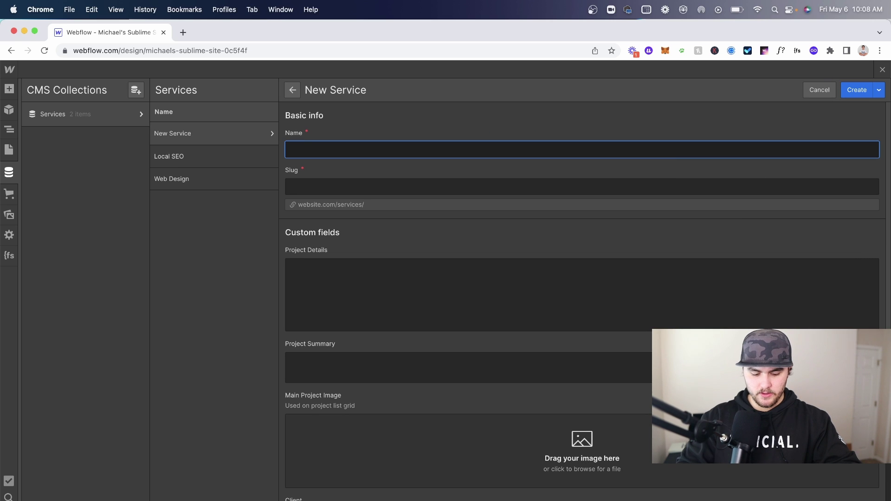
{"action": "type", "text": "Consulting"}
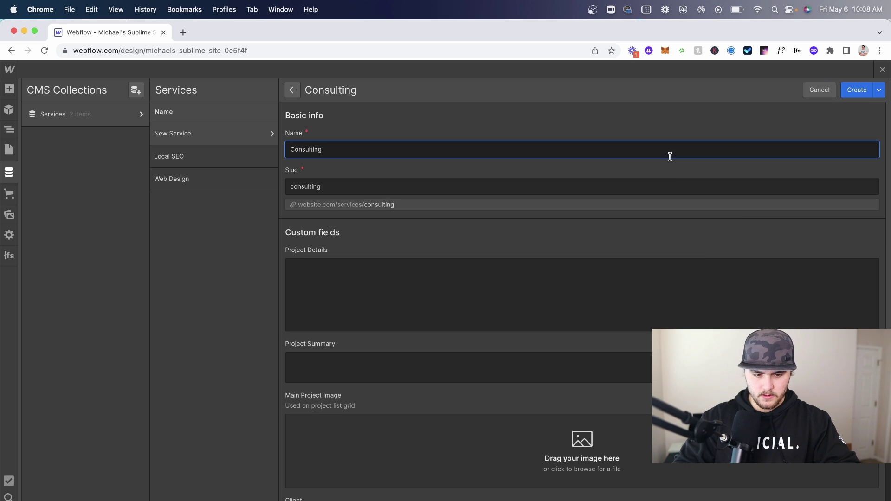
{"action": "left_click", "coordinate": [851, 91]}
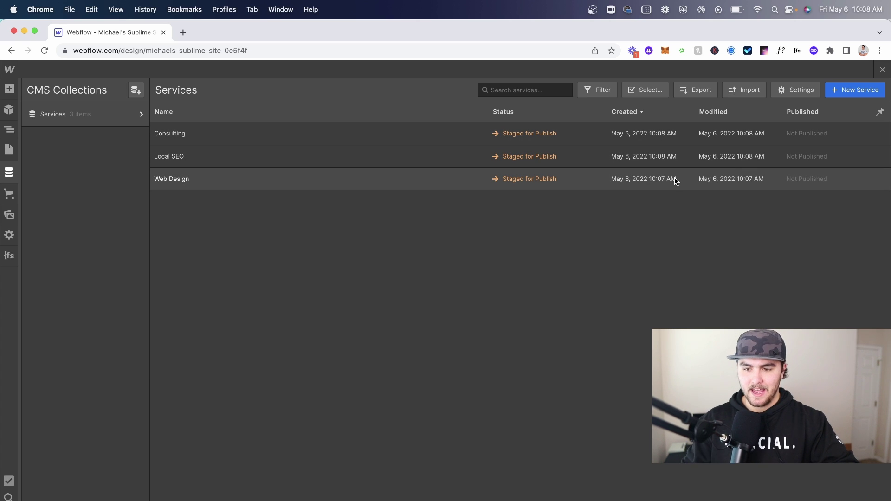
{"action": "left_click", "coordinate": [883, 69]}
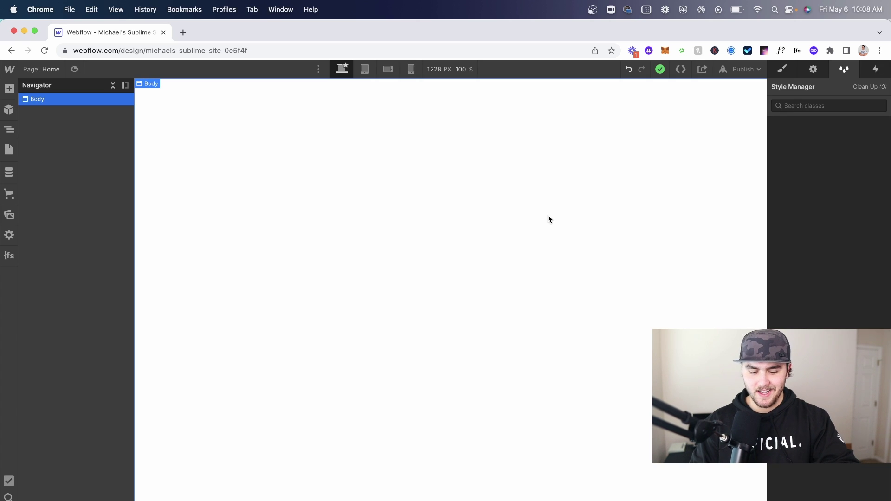
Insert a Navbar element via Quick Find and expand its Container in the Navigator.
{"action": "key", "text": "super+e"}
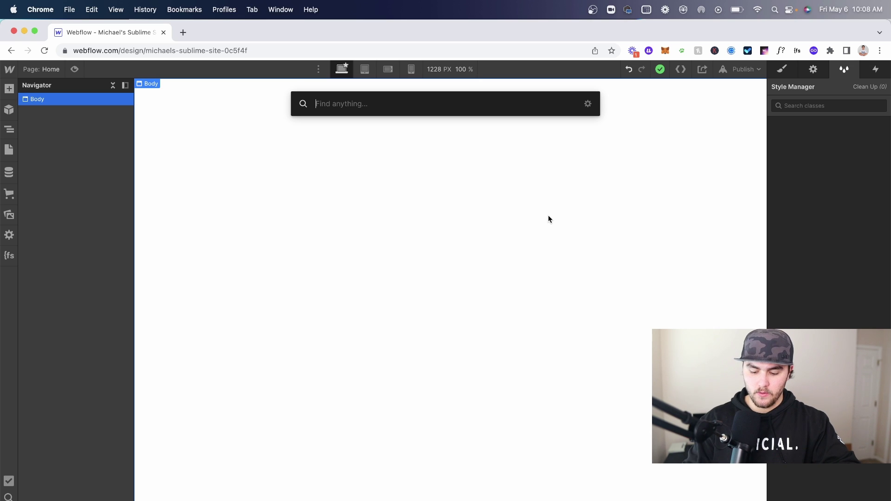
{"action": "type", "text": "nav"}
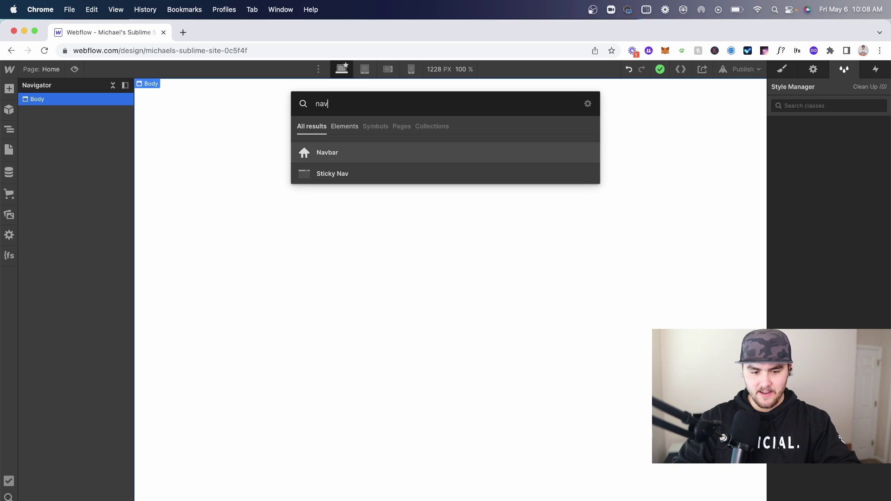
{"action": "key", "text": "Return"}
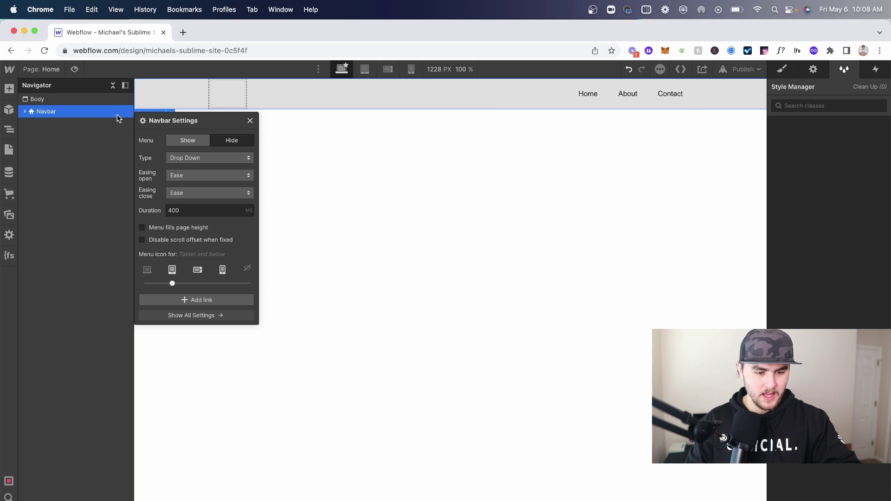
{"action": "left_click", "coordinate": [25, 112]}
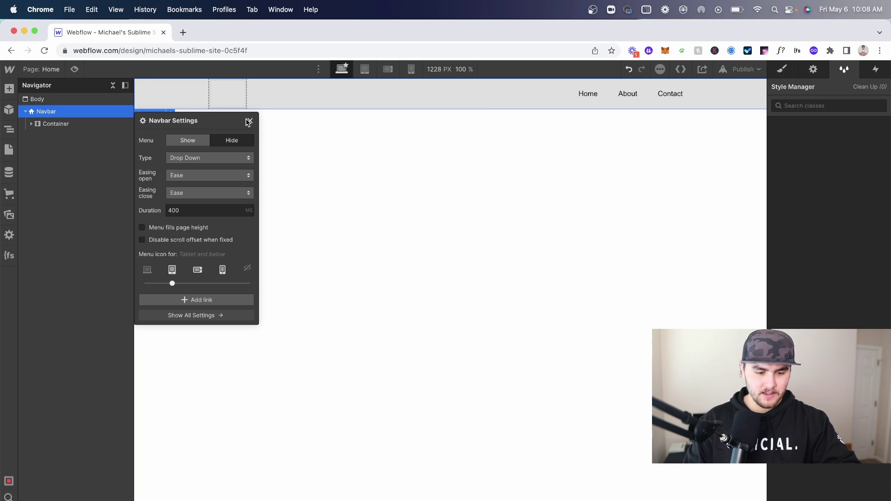
{"action": "left_click", "coordinate": [249, 121]}
{"action": "left_click", "coordinate": [31, 124]}
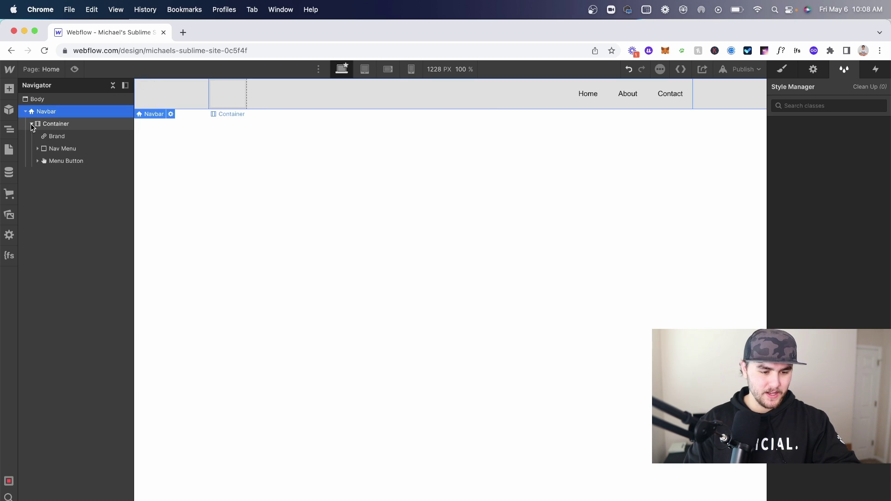
{"action": "left_click", "coordinate": [57, 125]}
{"action": "left_click", "coordinate": [73, 112]}
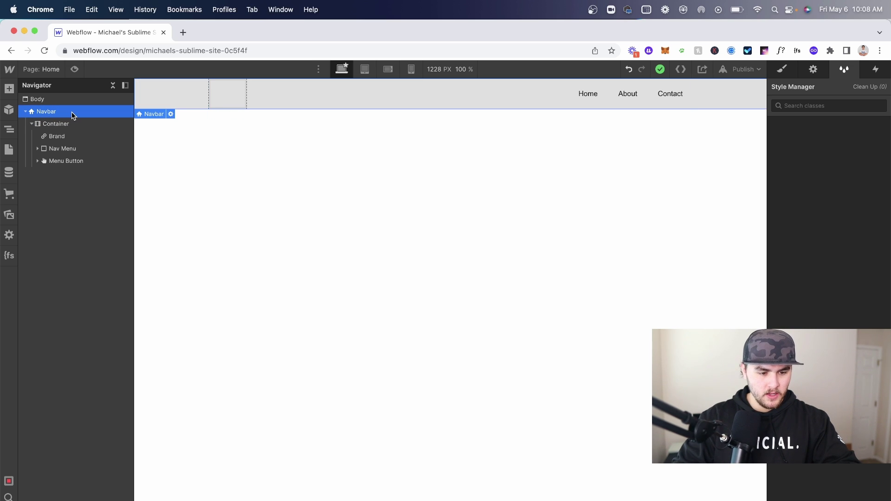
Insert a Div Block inside the Navbar above Container and give it the class 'container'.
{"action": "key", "text": "super+e"}
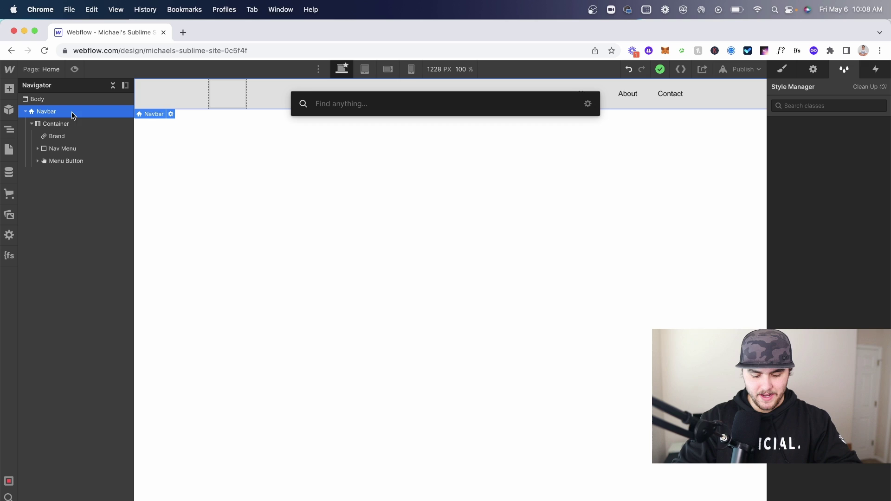
{"action": "type", "text": "div"}
{"action": "key", "text": "Return"}
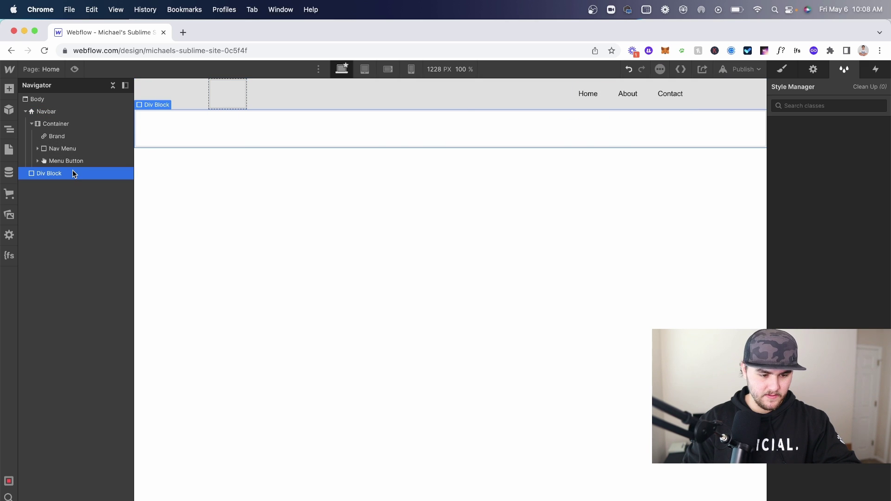
{"action": "left_click_drag", "start_coordinate": [73, 173], "coordinate": [66, 135]}
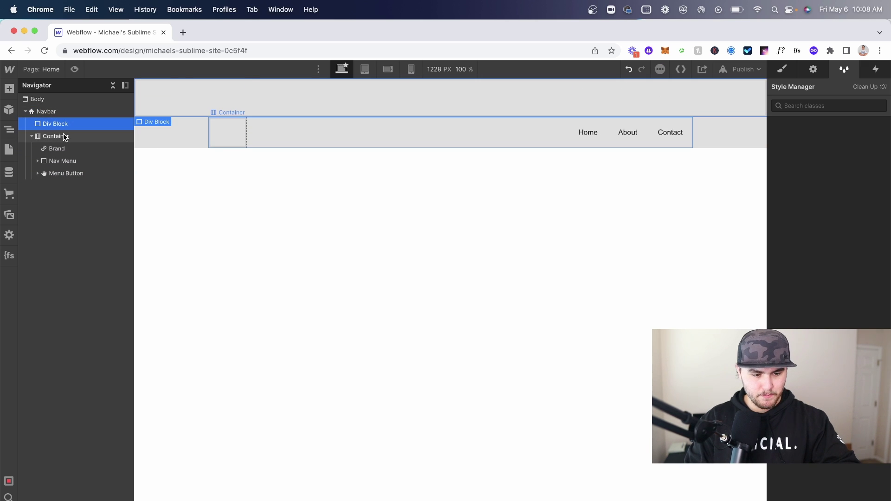
{"action": "left_click", "coordinate": [63, 138]}
{"action": "left_click", "coordinate": [59, 124]}
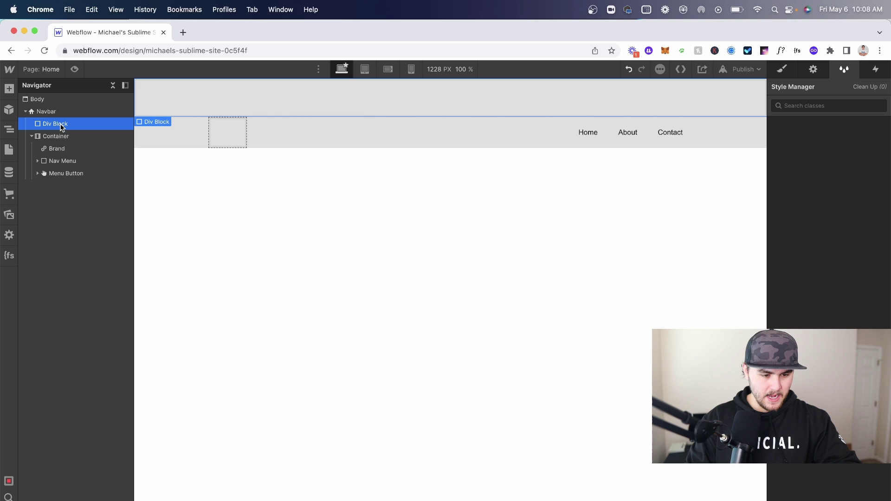
{"action": "left_click", "coordinate": [782, 69]}
{"action": "left_click", "coordinate": [806, 119]}
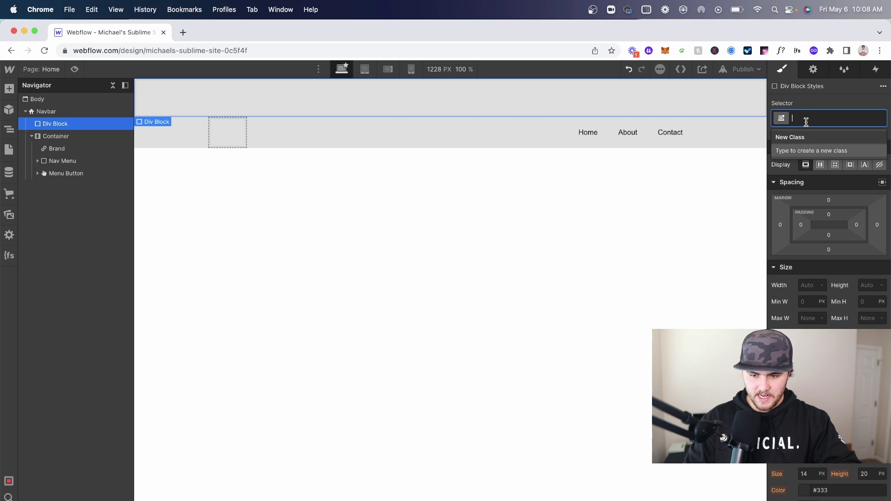
{"action": "type", "text": "cona"}
{"action": "key", "text": "BackSpace"}
{"action": "key", "text": "BackSpace"}
{"action": "key", "text": "BackSpace"}
{"action": "type", "text": "ontainer"}
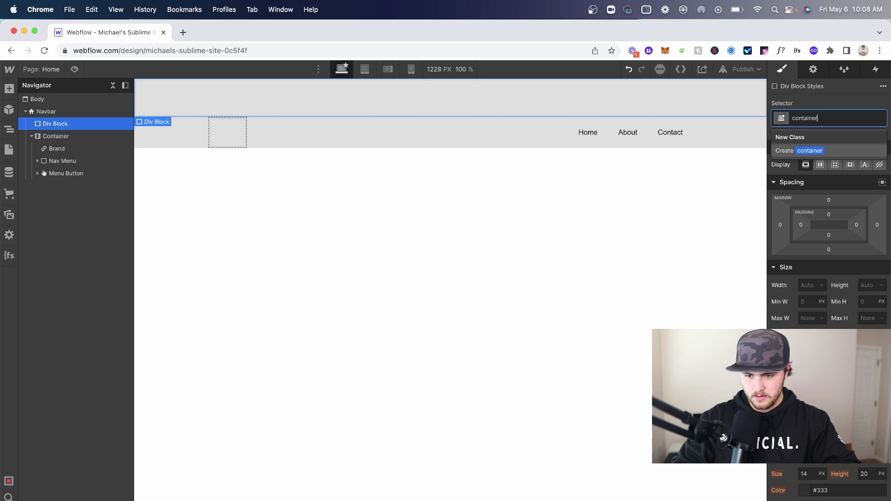
{"action": "key", "text": "Return"}
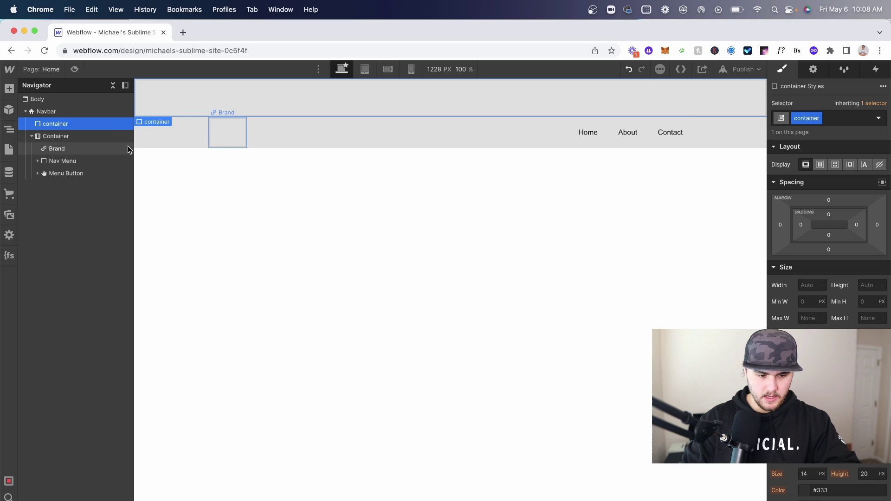
Add two Div Blocks inside the container and class the first one nav_logo-wrapper.
{"action": "key", "text": "super+e"}
{"action": "type", "text": "di"}
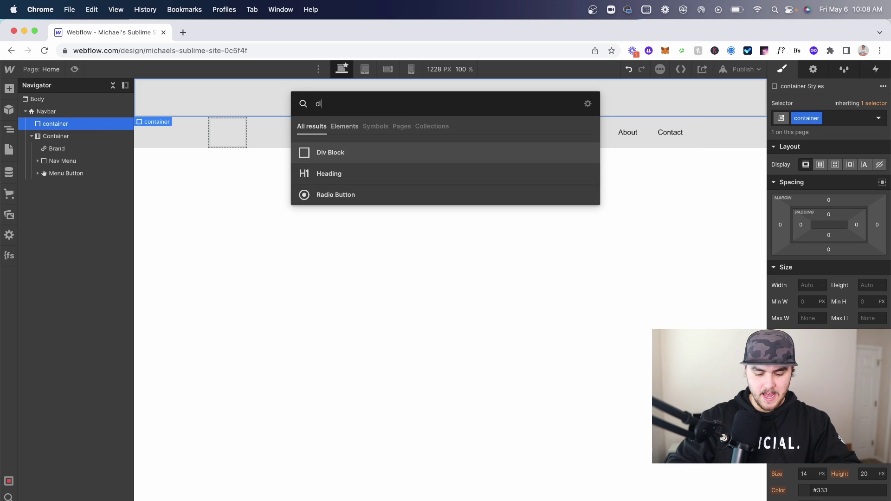
{"action": "key", "text": "Return"}
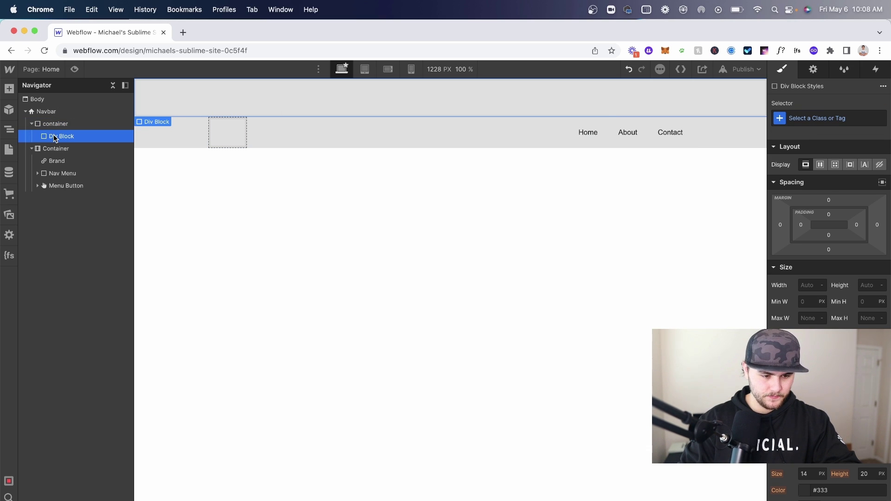
{"action": "key", "text": "super+v"}
{"action": "left_click", "coordinate": [65, 148]}
{"action": "left_click", "coordinate": [67, 136]}
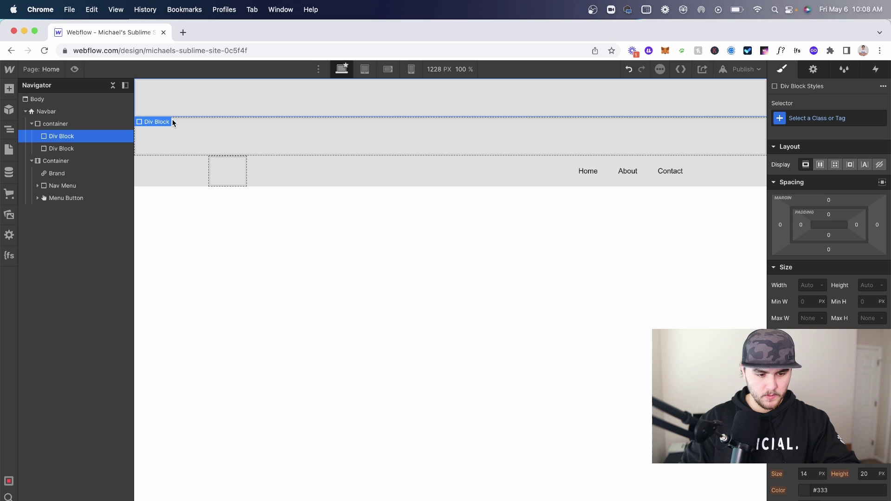
{"action": "left_click", "coordinate": [803, 119]}
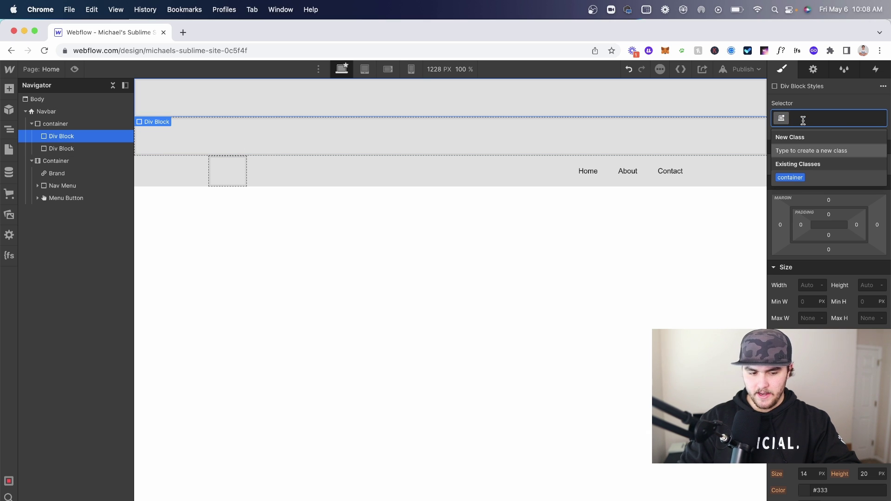
{"action": "type", "text": "nav"}
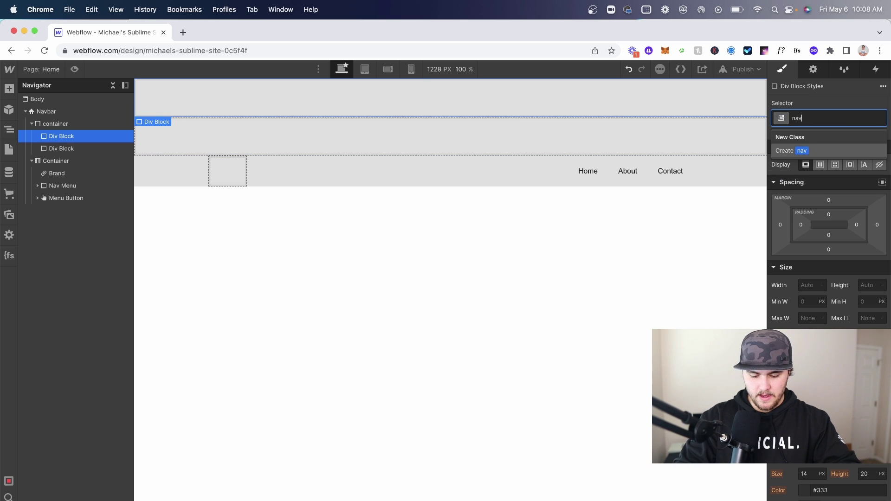
{"action": "type", "text": "_logo"}
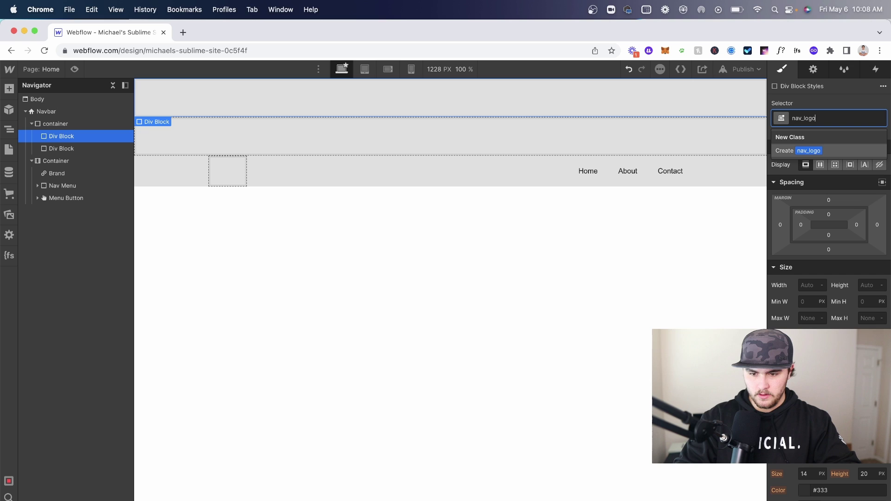
{"action": "type", "text": "-wrapper"}
{"action": "key", "text": "Return"}
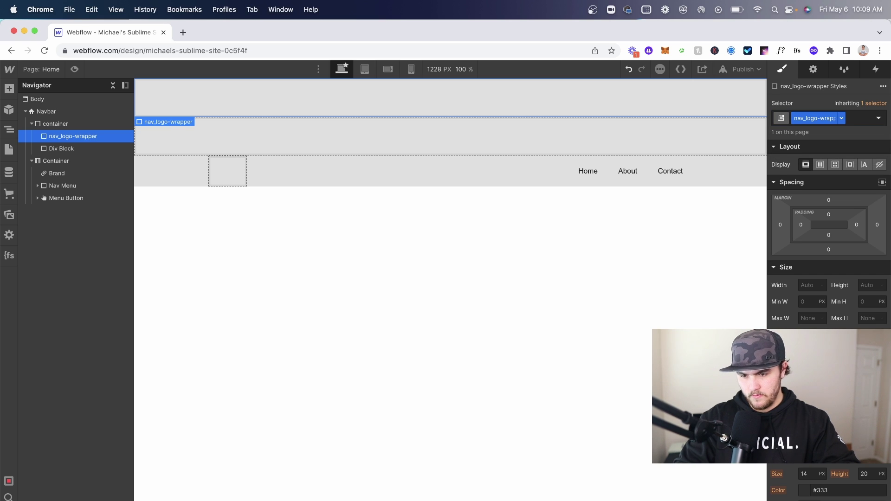
Give the second Div Block the class nav_links-wrapper.
{"action": "left_click", "coordinate": [97, 151]}
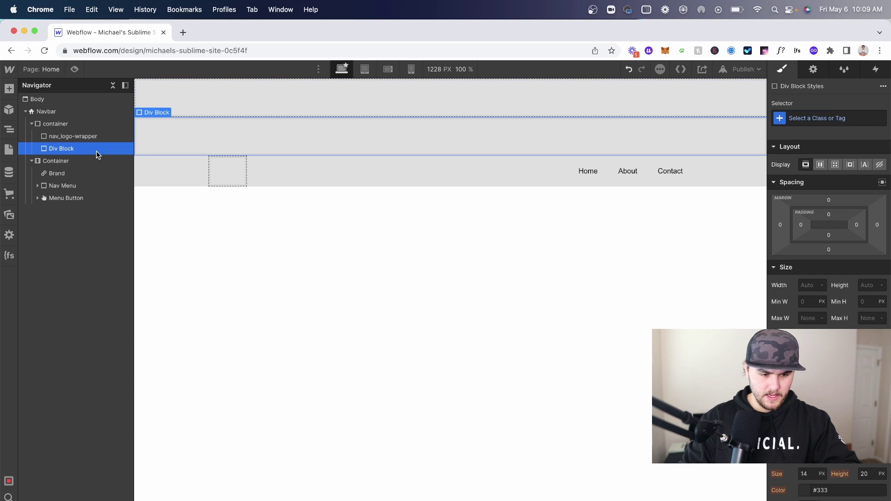
{"action": "left_click", "coordinate": [841, 119]}
{"action": "type", "text": "mnav"}
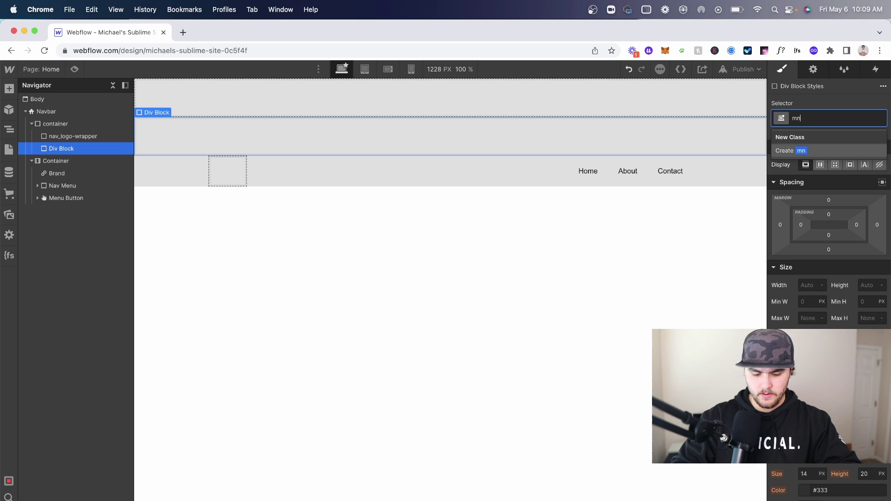
{"action": "key", "text": "BackSpace"}
{"action": "key", "text": "BackSpace"}
{"action": "key", "text": "BackSpace"}
{"action": "type", "text": "na"}
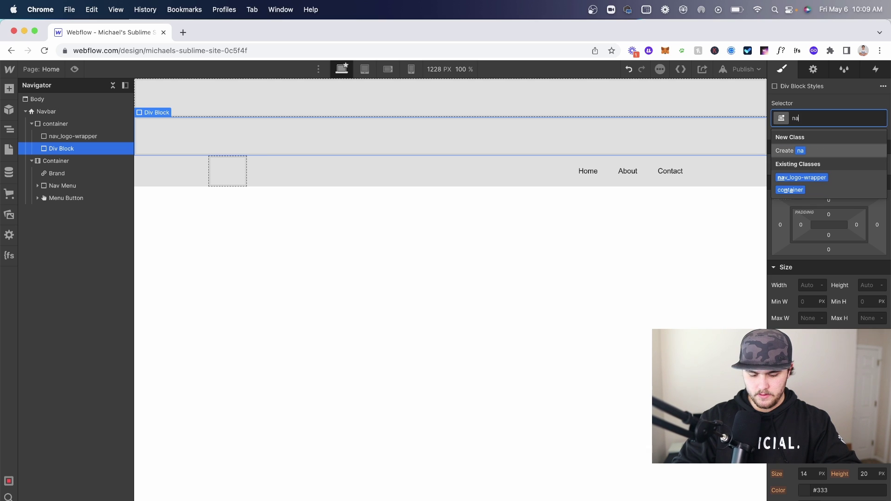
{"action": "type", "text": "v_l"}
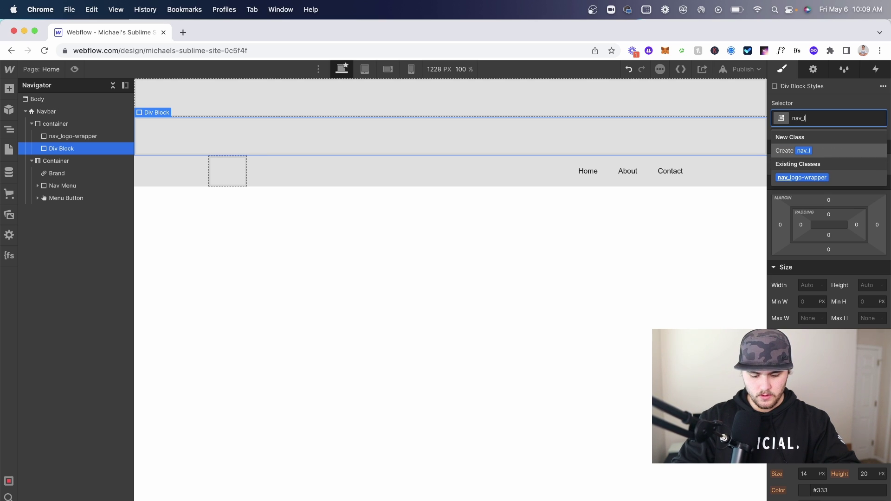
{"action": "type", "text": "inks-wrapper"}
{"action": "key", "text": "Return"}
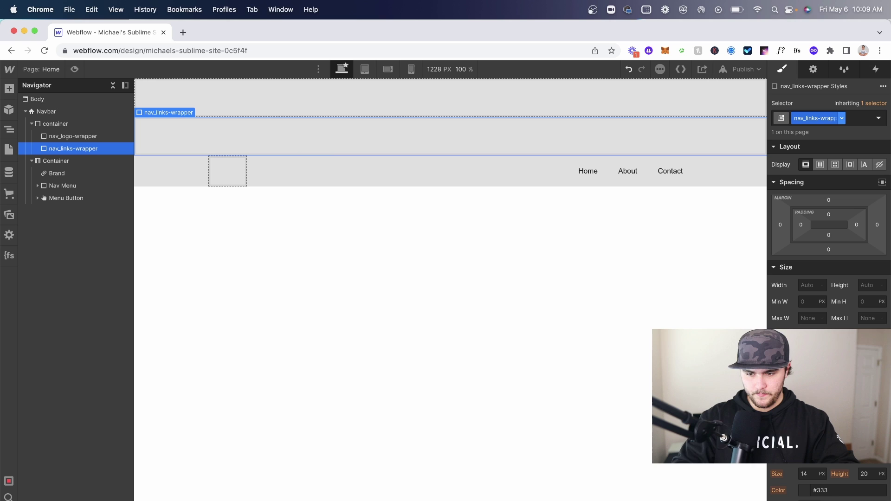
Place Brand in nav_logo-wrapper and Nav Menu in nav_links-wrapper, then delete the old Container.
{"action": "left_click", "coordinate": [54, 174]}
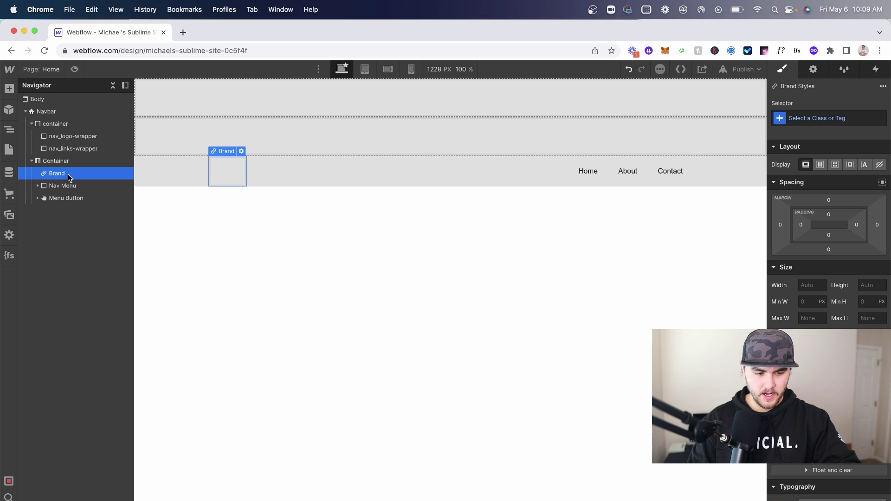
{"action": "left_click", "coordinate": [70, 136]}
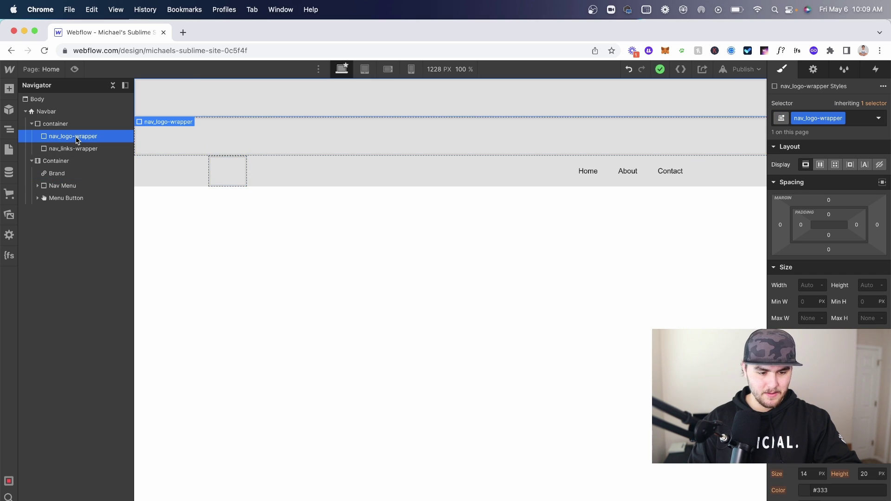
{"action": "left_click", "coordinate": [65, 185]}
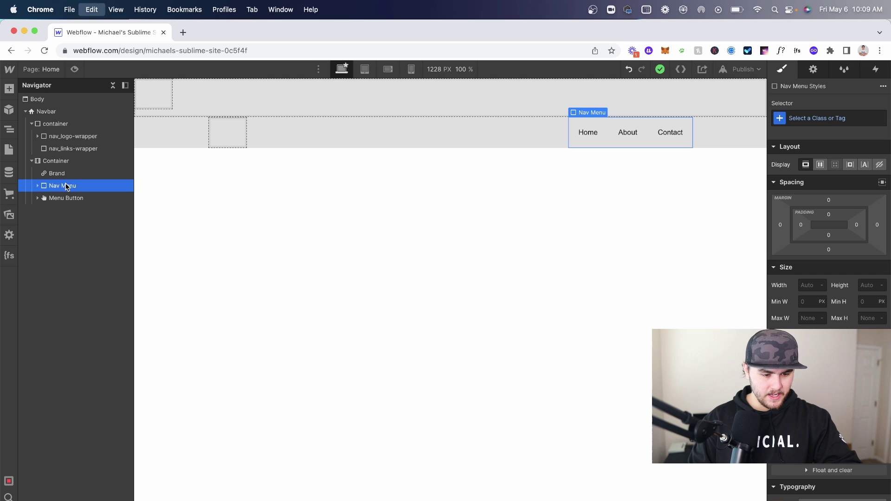
{"action": "left_click", "coordinate": [84, 149]}
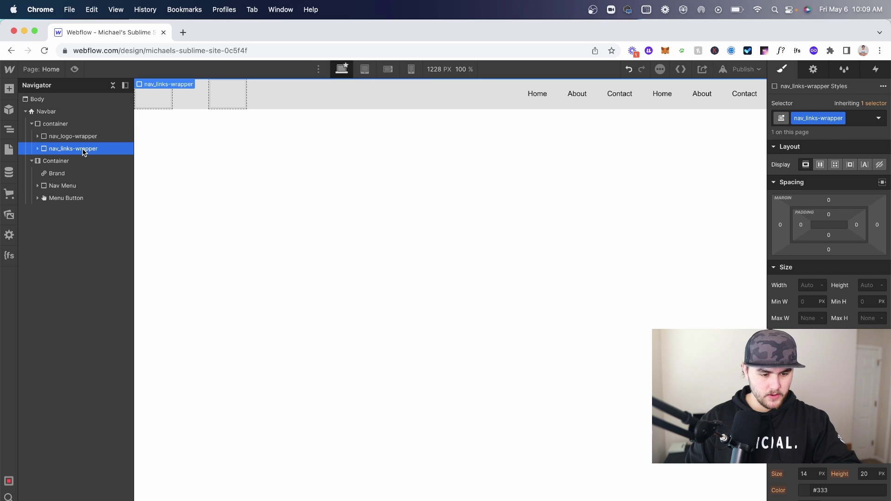
{"action": "left_click", "coordinate": [77, 199]}
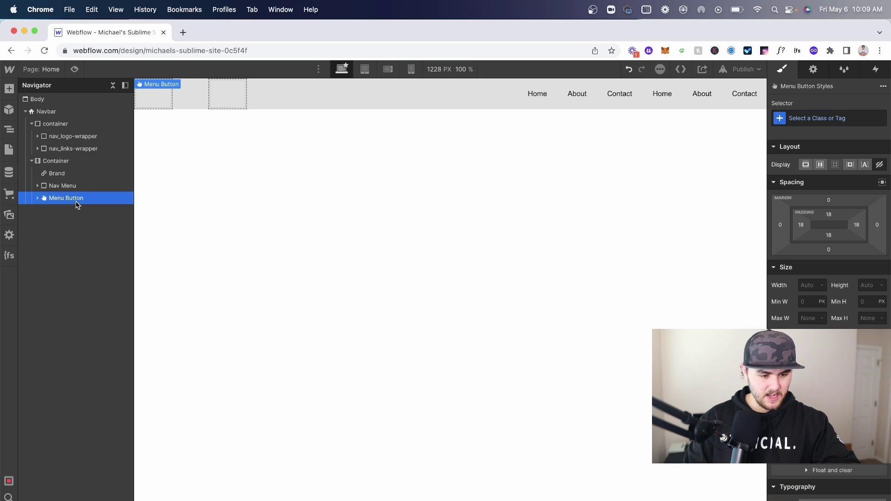
{"action": "left_click", "coordinate": [74, 148]}
{"action": "left_click", "coordinate": [72, 160]}
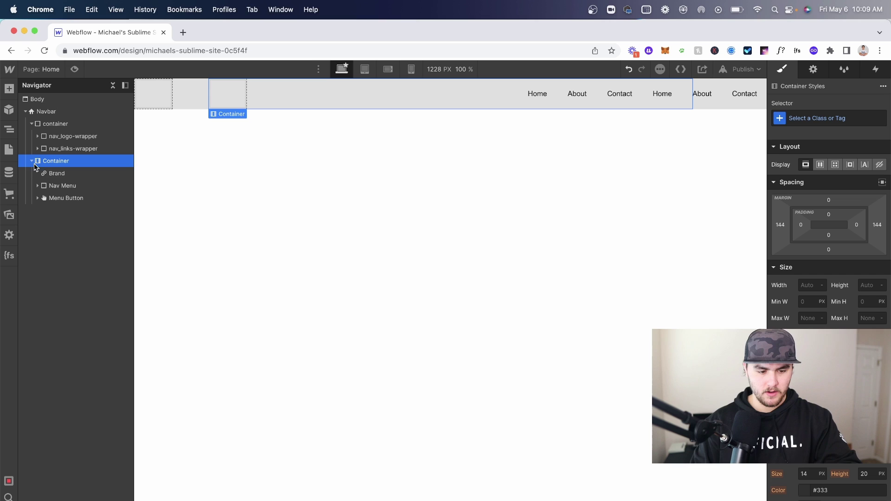
{"action": "left_click", "coordinate": [32, 161]}
{"action": "key", "text": "Delete"}
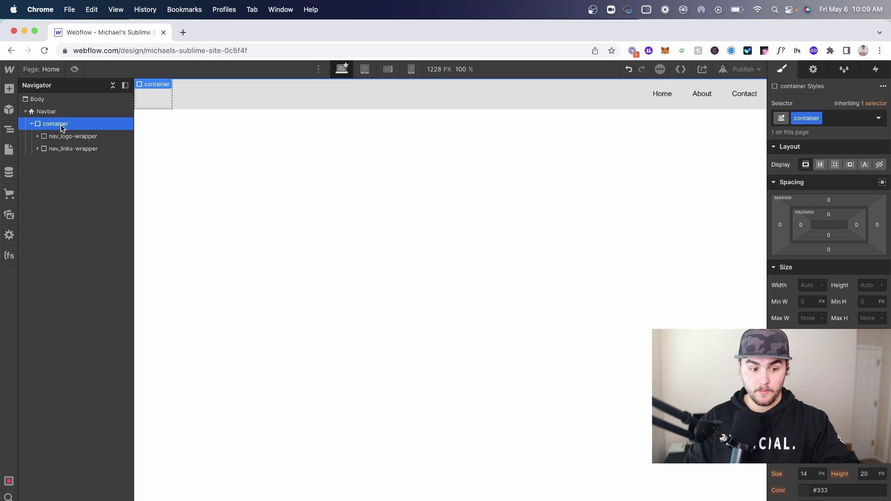
Set the container width to 100%, max width to 900px, and left/right margins to Auto.
{"action": "left_click", "coordinate": [807, 287]}
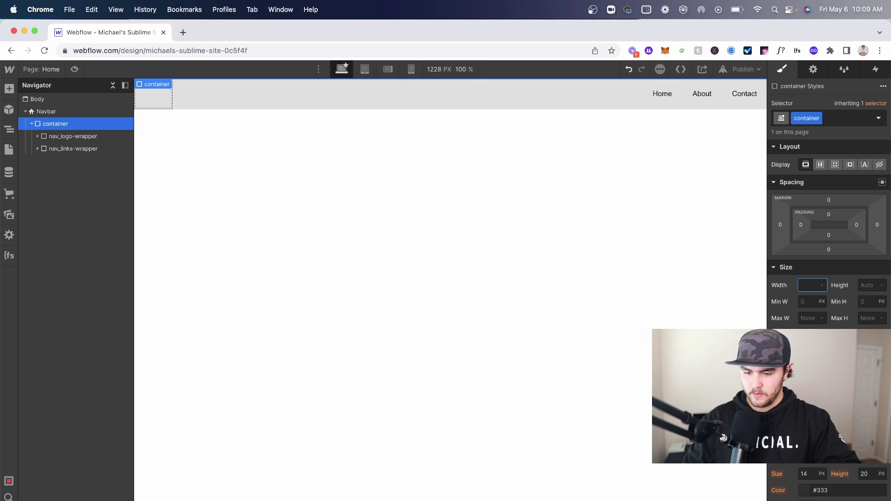
{"action": "type", "text": "100%"}
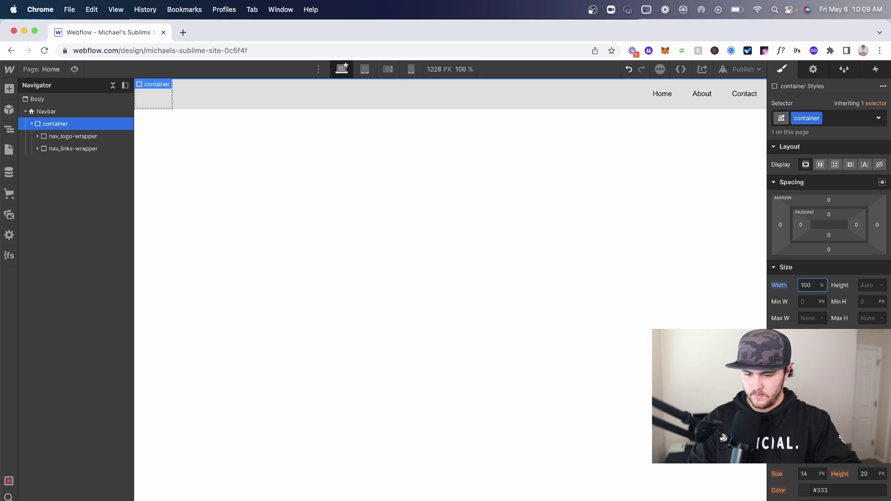
{"action": "left_click", "coordinate": [806, 316]}
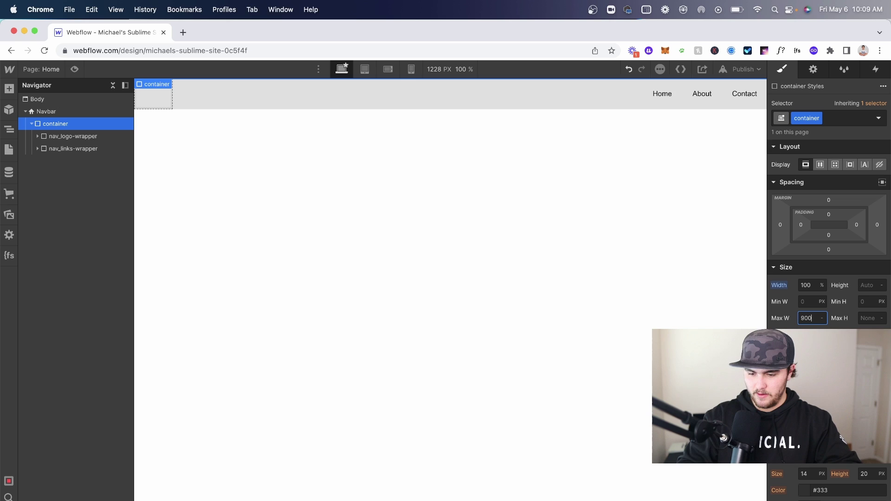
{"action": "type", "text": "900"}
{"action": "key", "text": "Return"}
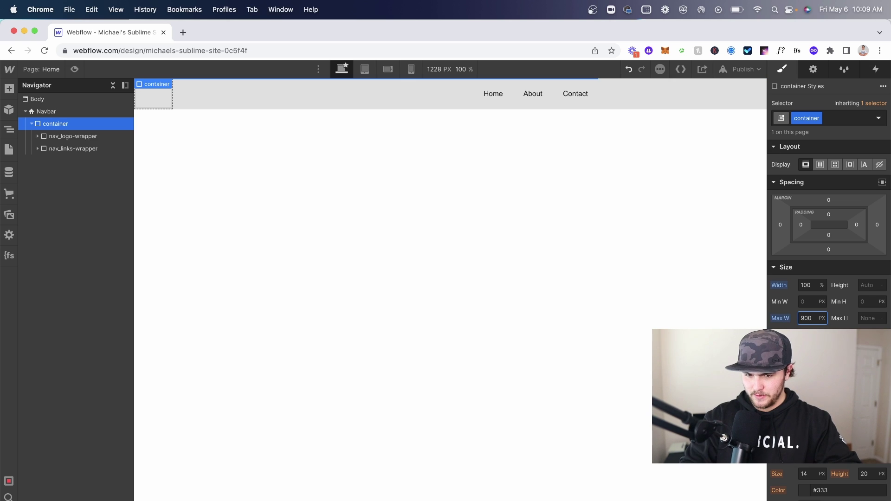
{"action": "left_click", "coordinate": [883, 183]}
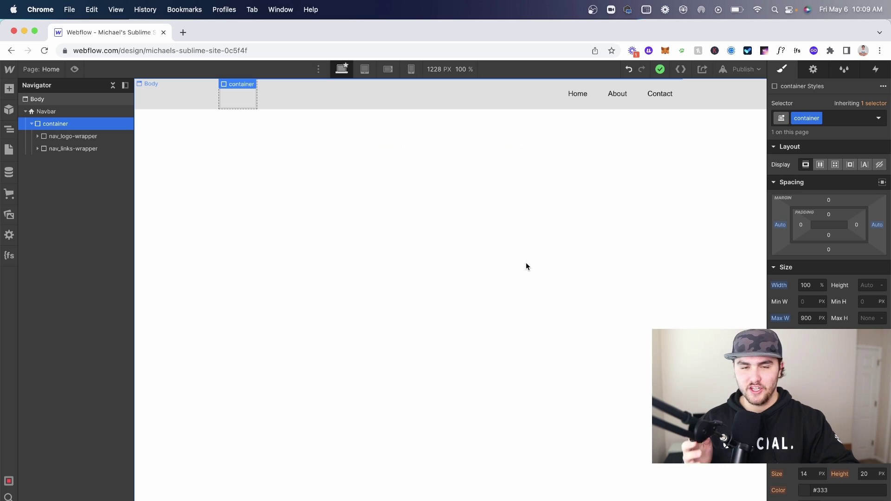
Add a Text Block reading 'Company Name' inside the Brand link.
{"action": "left_click", "coordinate": [605, 155]}
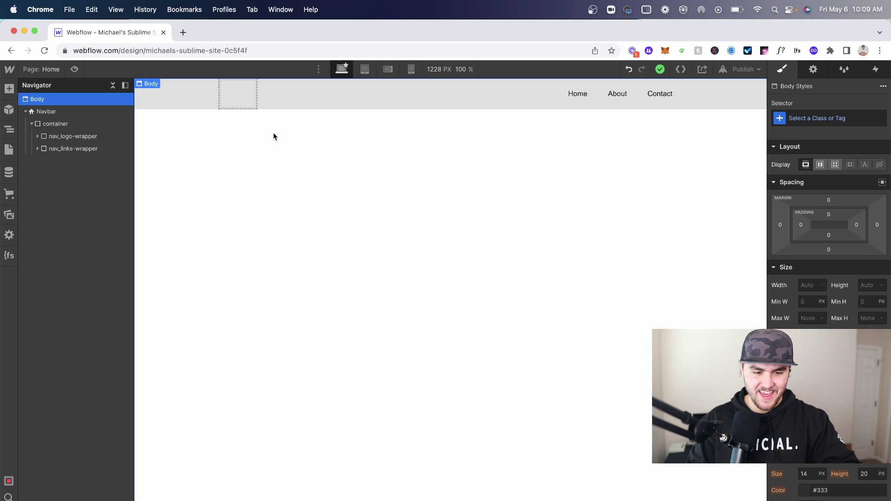
{"action": "left_click", "coordinate": [241, 105]}
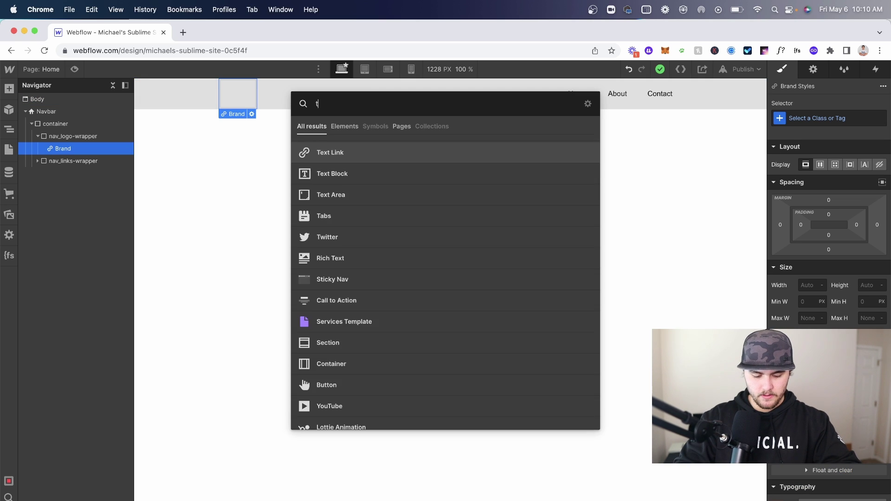
{"action": "type", "text": "ex"}
{"action": "key", "text": "Down"}
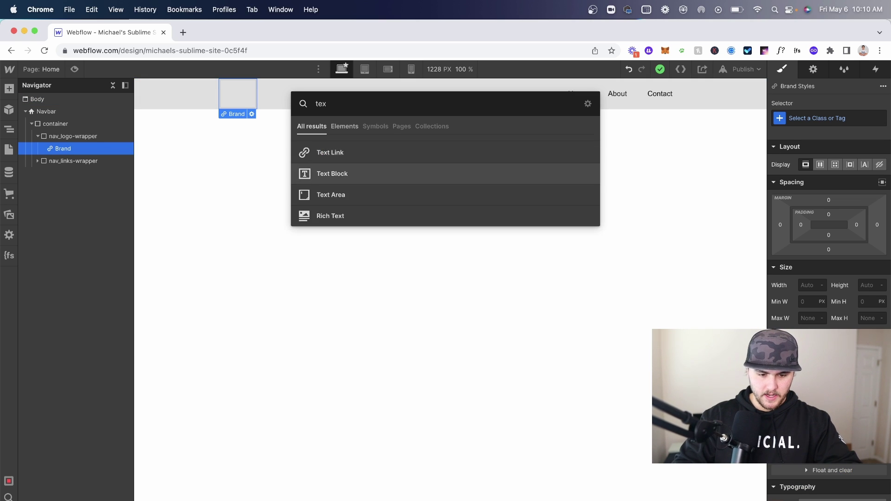
{"action": "key", "text": "Return"}
{"action": "left_click", "coordinate": [273, 89]}
{"action": "double_click", "coordinate": [276, 85]}
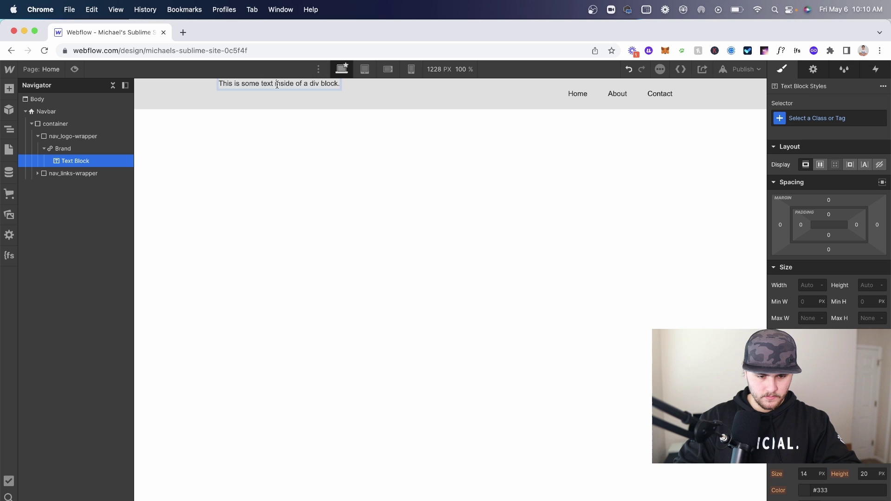
{"action": "key", "text": "super+a"}
{"action": "key", "text": "BackSpace"}
{"action": "type", "text": "Company"}
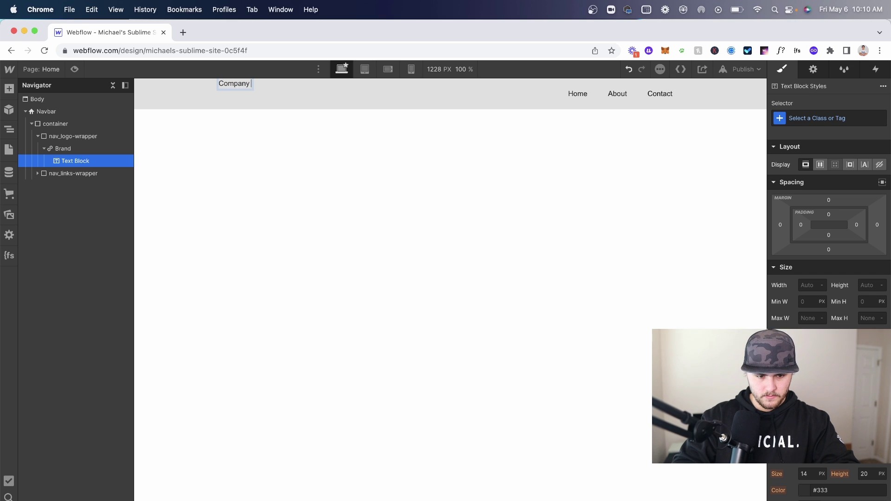
{"action": "type", "text": " Name"}
{"action": "left_click", "coordinate": [304, 163]}
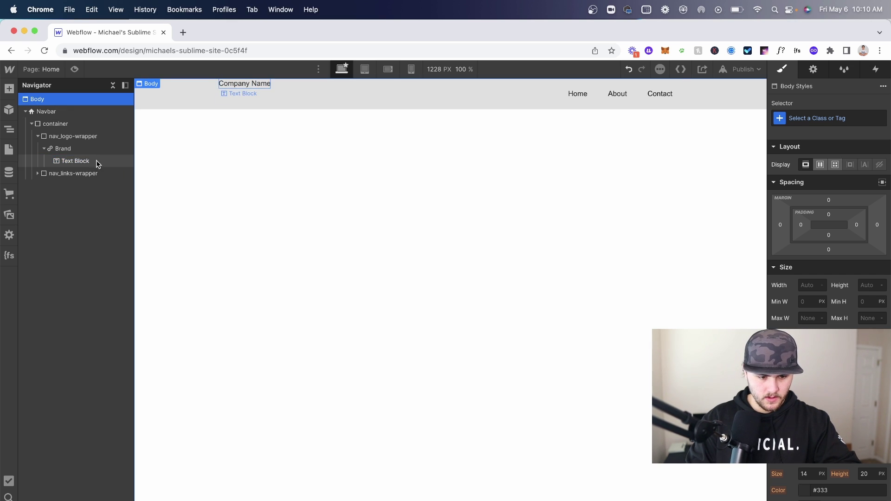
Set nav_logo-wrapper to 30% and nav_links-wrapper to 70% width; make container flex, aligned center.
{"action": "left_click", "coordinate": [65, 148]}
{"action": "left_click", "coordinate": [44, 149]}
{"action": "left_click", "coordinate": [86, 136]}
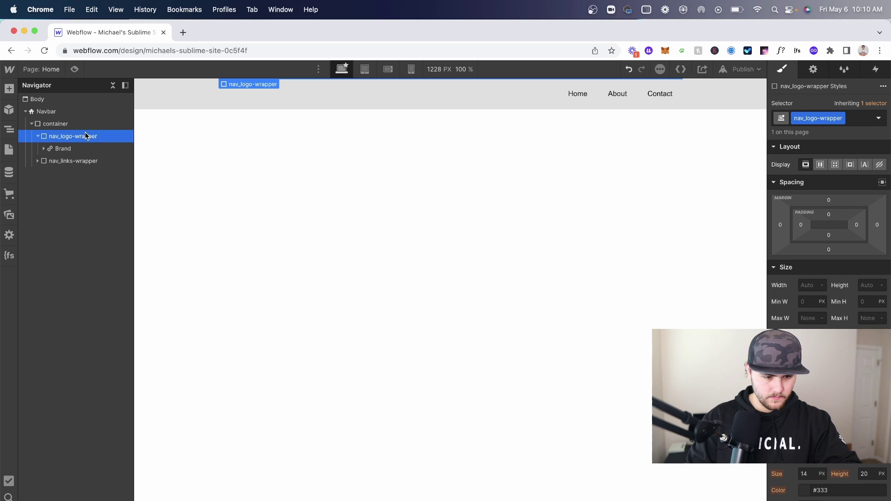
{"action": "left_click", "coordinate": [805, 285]}
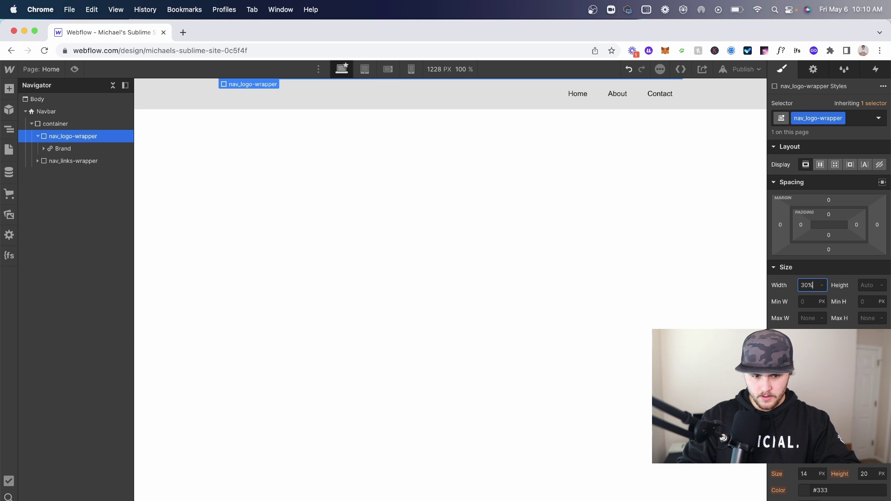
{"action": "key", "text": "Return"}
{"action": "left_click", "coordinate": [69, 161]}
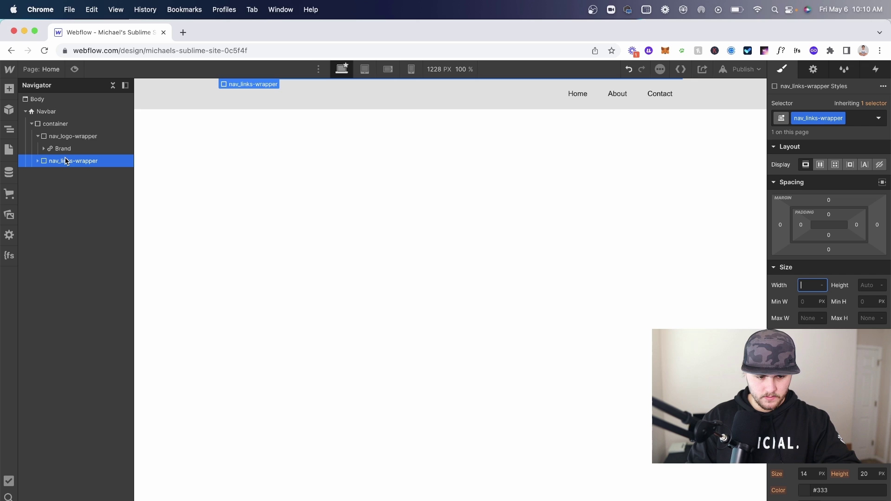
{"action": "left_click", "coordinate": [809, 286]}
{"action": "type", "text": "70"}
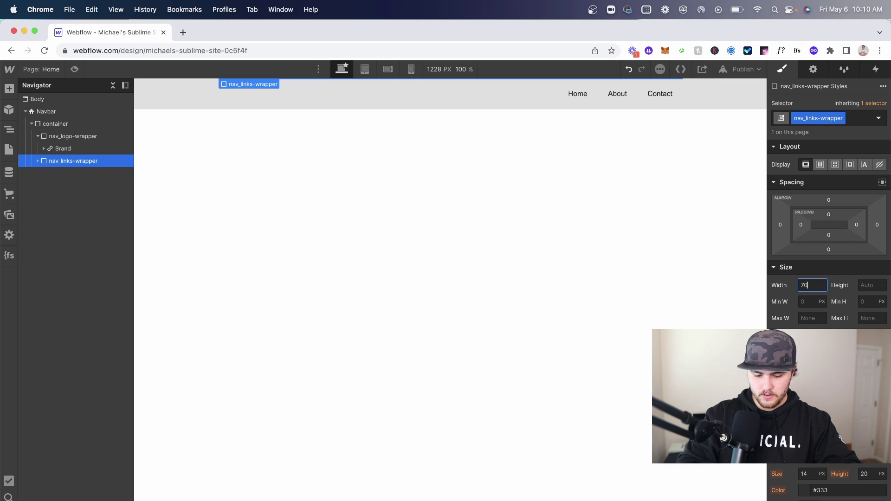
{"action": "type", "text": "%"}
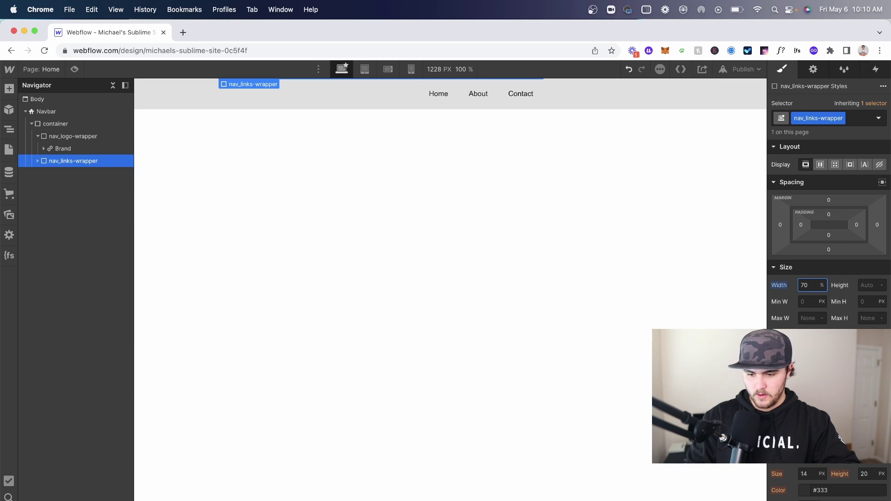
{"action": "left_click", "coordinate": [73, 136]}
{"action": "left_click", "coordinate": [55, 124]}
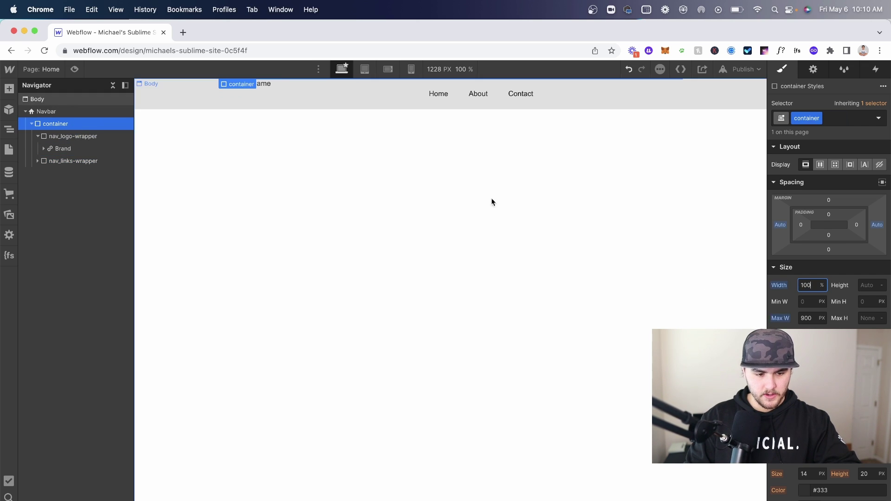
{"action": "left_click", "coordinate": [820, 164]}
{"action": "left_click", "coordinate": [824, 206]}
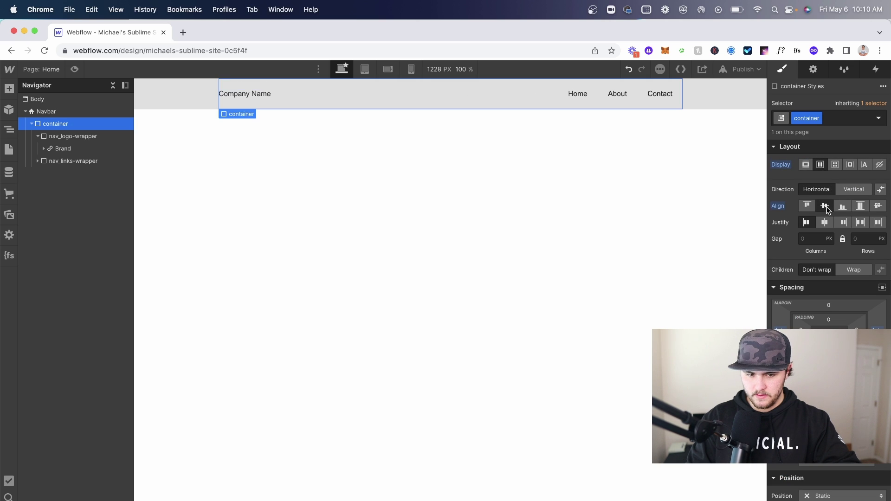
Delete the Home, About and Contact Nav Links from the Nav Menu.
{"action": "left_click", "coordinate": [540, 177]}
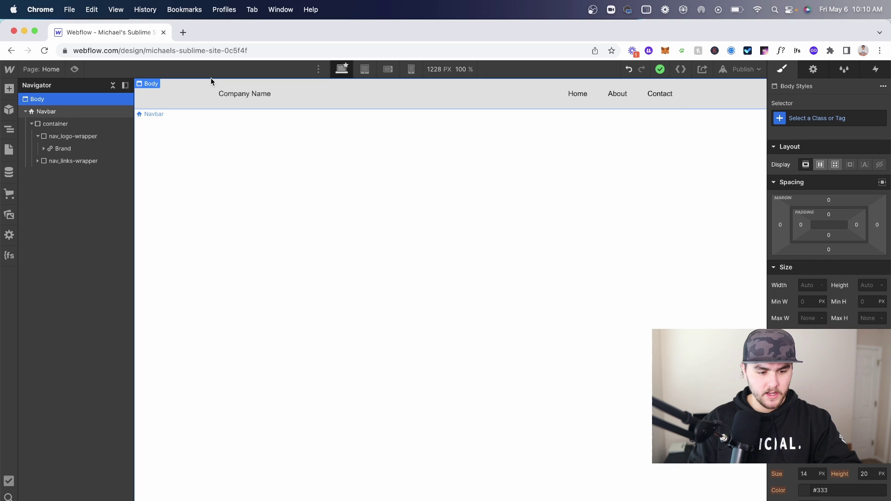
{"action": "left_click", "coordinate": [37, 161]}
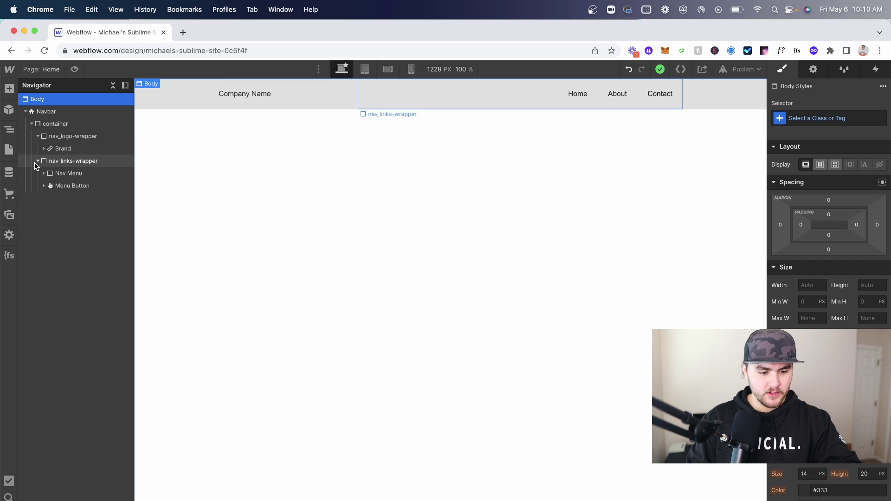
{"action": "left_click", "coordinate": [38, 136]}
{"action": "left_click", "coordinate": [70, 161]}
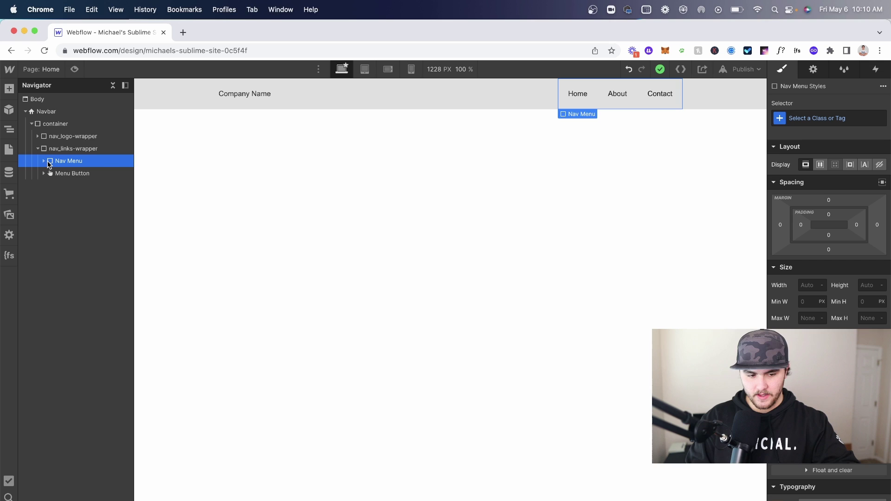
{"action": "left_click", "coordinate": [39, 159]}
{"action": "left_click", "coordinate": [71, 176]}
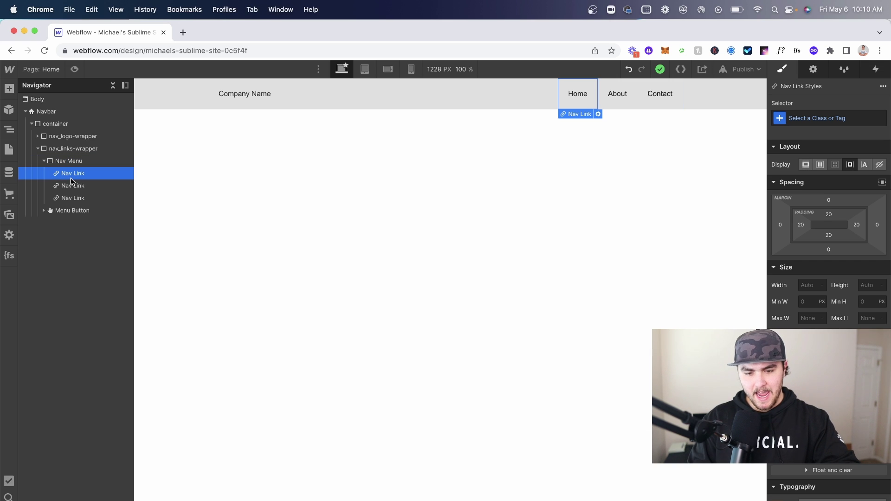
{"action": "key", "text": "BackSpace"}
{"action": "key", "text": "BackSpace"}
{"action": "key", "text": "BackSpace"}
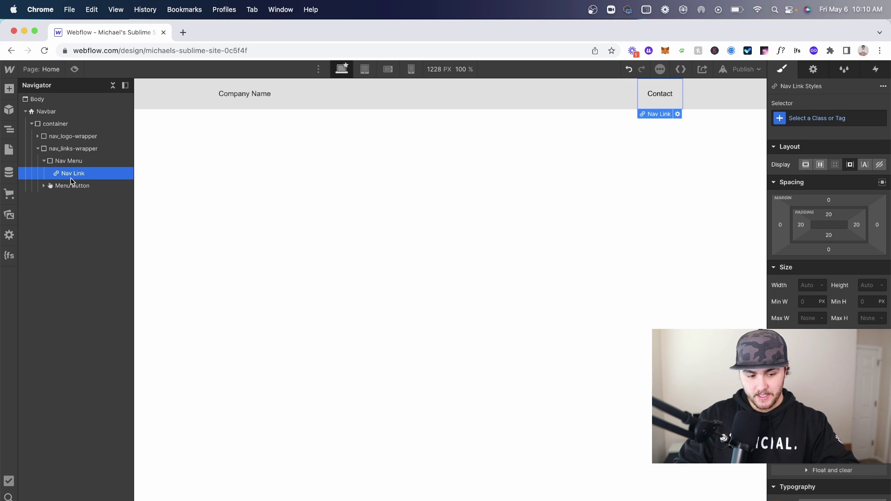
{"action": "left_click", "coordinate": [70, 161]}
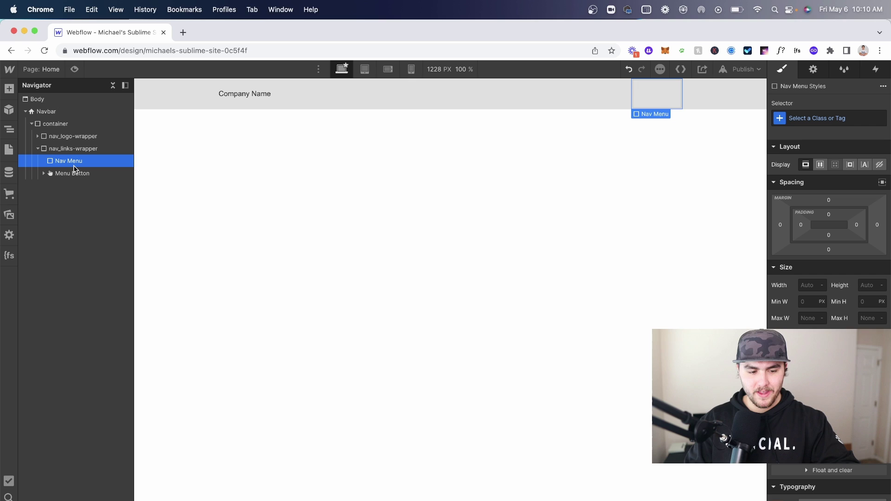
Add a Collection List inside Nav Menu connected to the Services collection.
{"action": "key", "text": "super+e"}
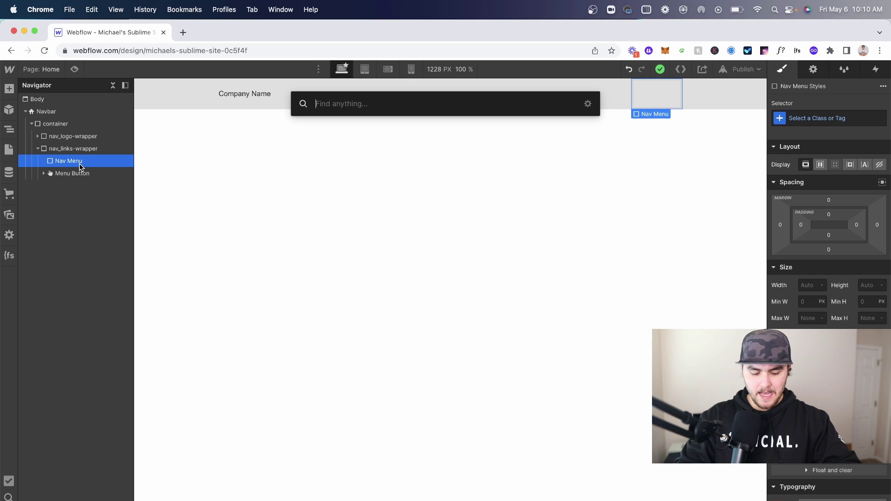
{"action": "type", "text": "coll"}
{"action": "key", "text": "Return"}
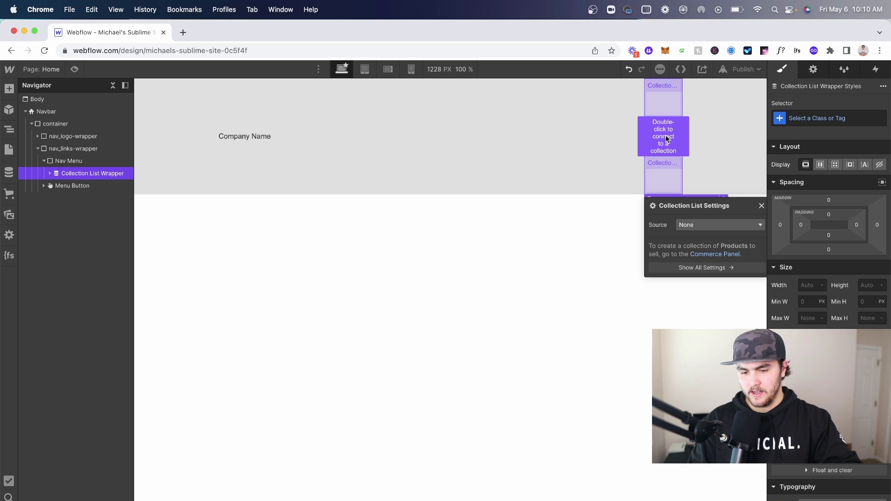
{"action": "left_click", "coordinate": [686, 226]}
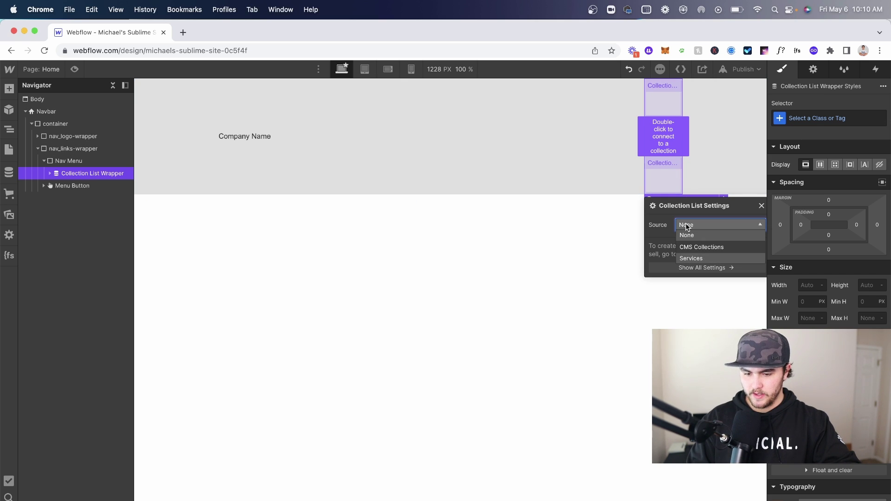
{"action": "left_click", "coordinate": [702, 259]}
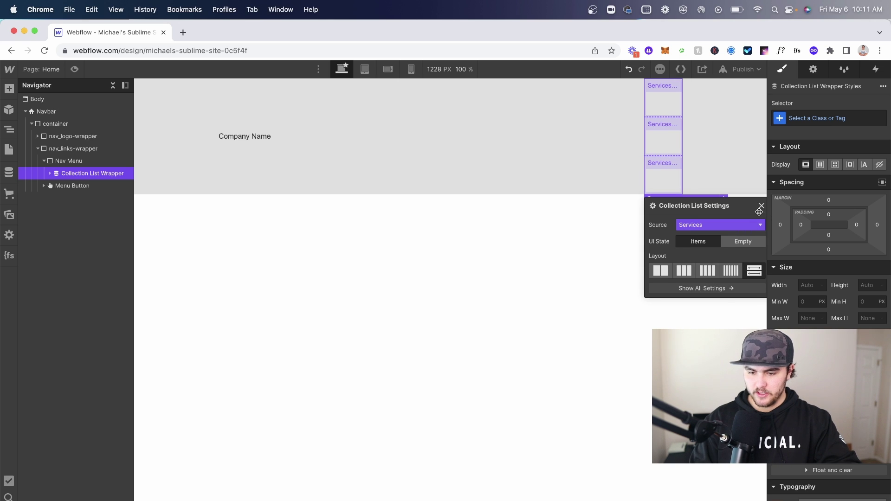
{"action": "left_click", "coordinate": [762, 206]}
{"action": "left_click", "coordinate": [659, 119]}
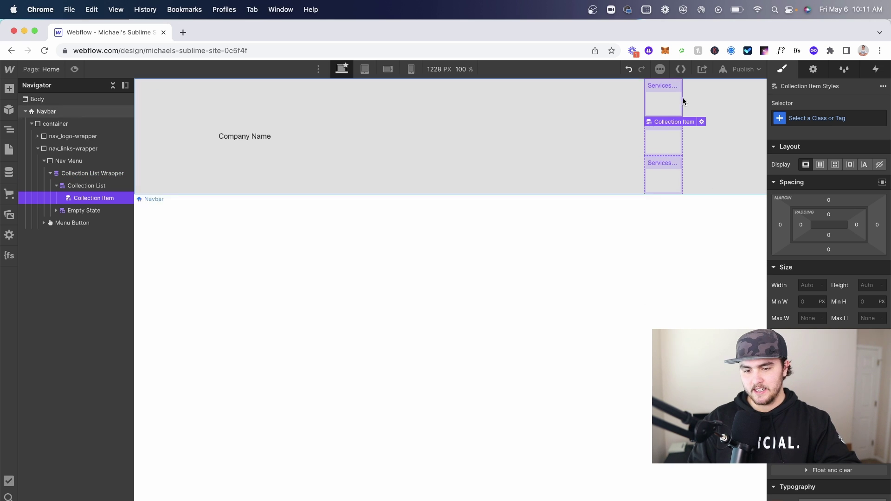
Add a Text Link to each item, linking to Current Service with text from the Name field.
{"action": "key", "text": "super+e"}
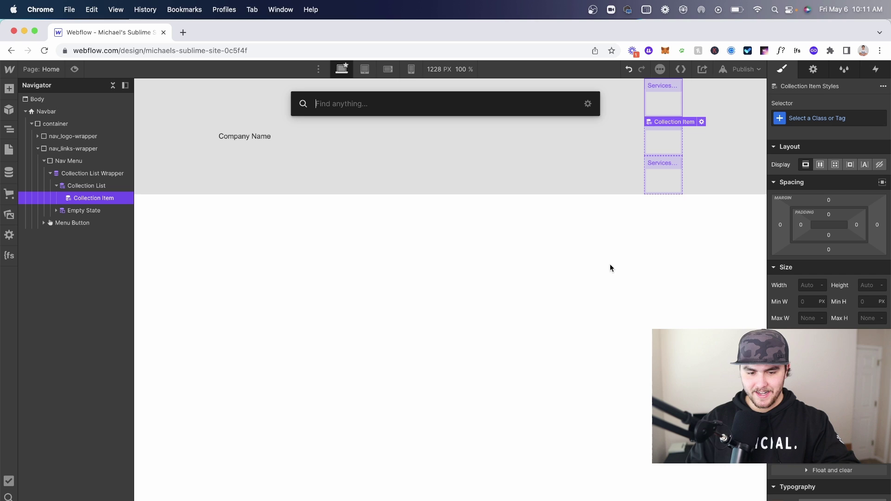
{"action": "type", "text": "tex"}
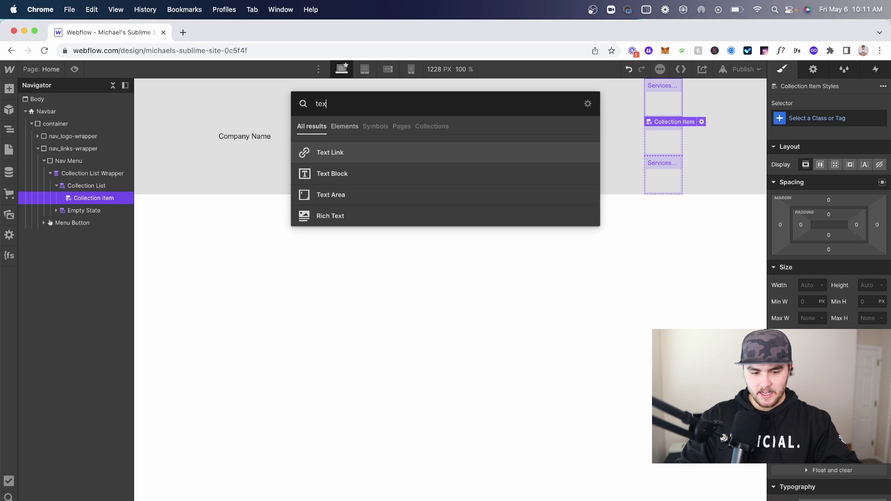
{"action": "key", "text": "Return"}
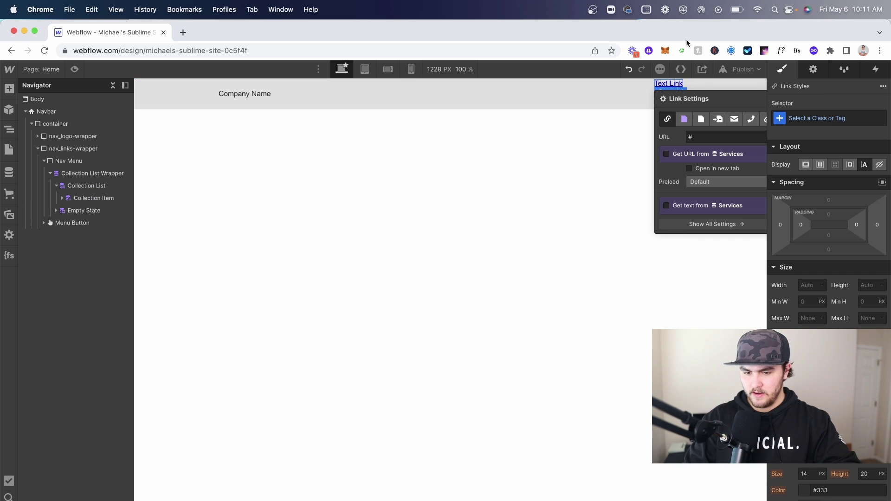
{"action": "left_click_drag", "start_coordinate": [706, 98], "coordinate": [611, 161]}
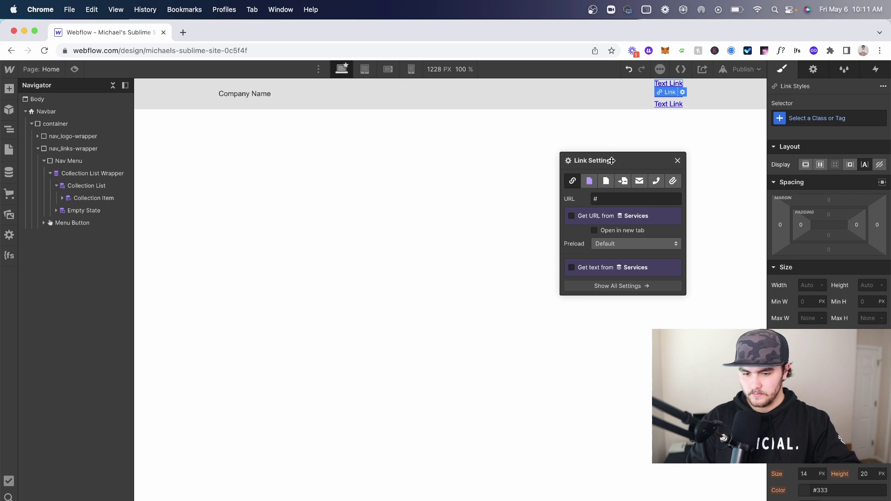
{"action": "left_click", "coordinate": [588, 181]}
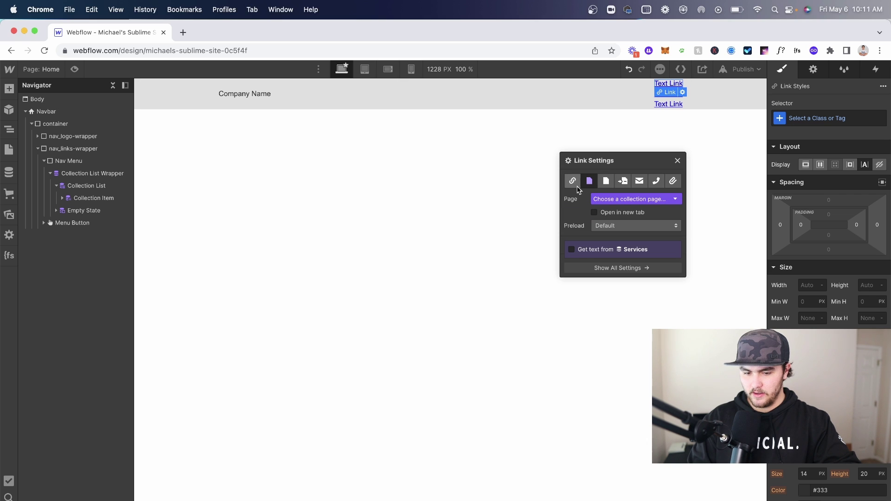
{"action": "left_click", "coordinate": [599, 198]}
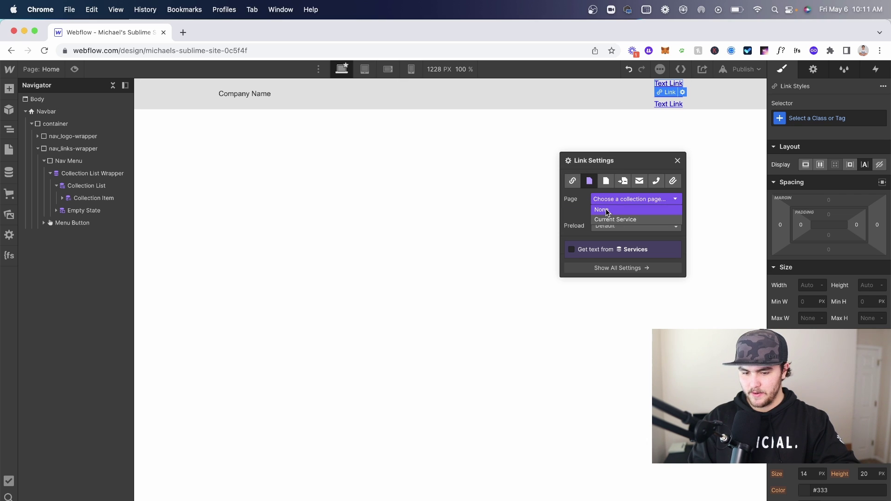
{"action": "left_click", "coordinate": [606, 220]}
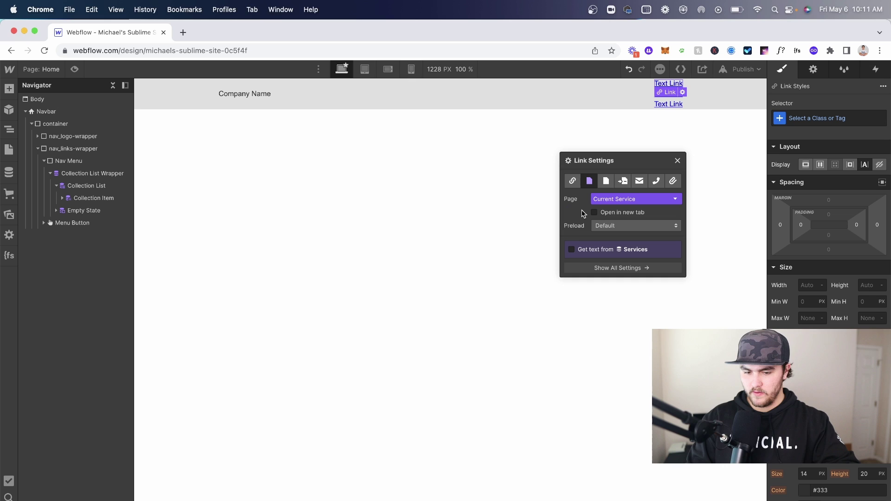
{"action": "left_click", "coordinate": [571, 249]}
{"action": "left_click", "coordinate": [580, 263]}
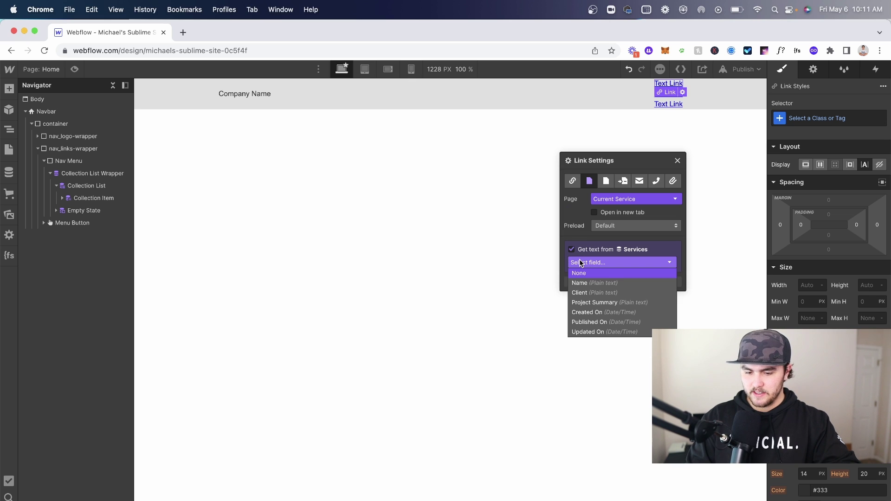
{"action": "left_click", "coordinate": [580, 283]}
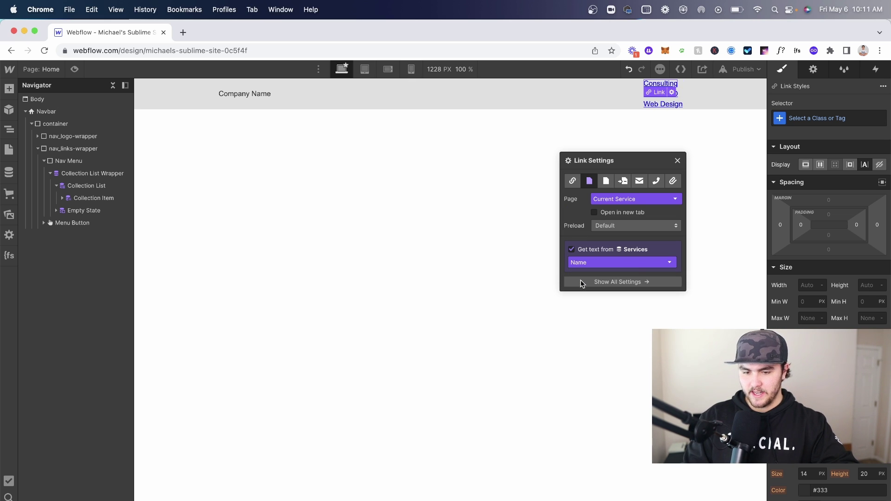
{"action": "left_click", "coordinate": [714, 149]}
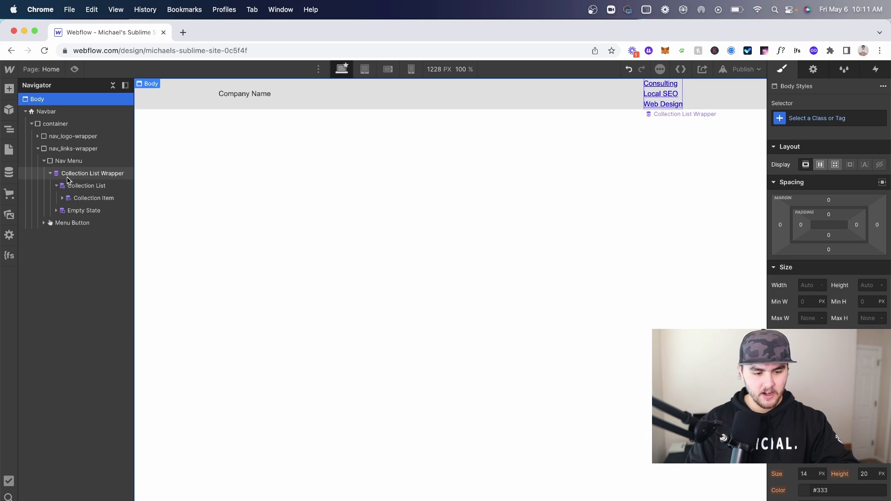
Set the Collection List to flex, give items 15px side padding, and pad the container 22px.
{"action": "left_click", "coordinate": [88, 175]}
{"action": "left_click", "coordinate": [88, 185]}
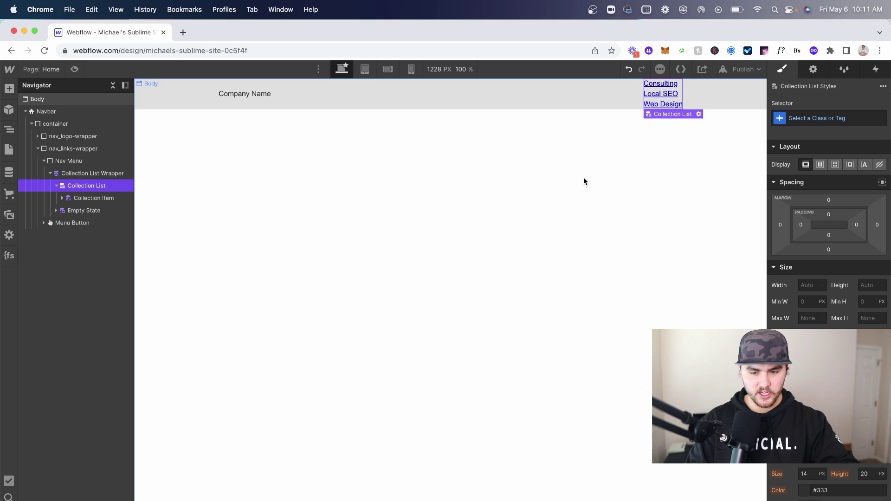
{"action": "left_click", "coordinate": [820, 165]}
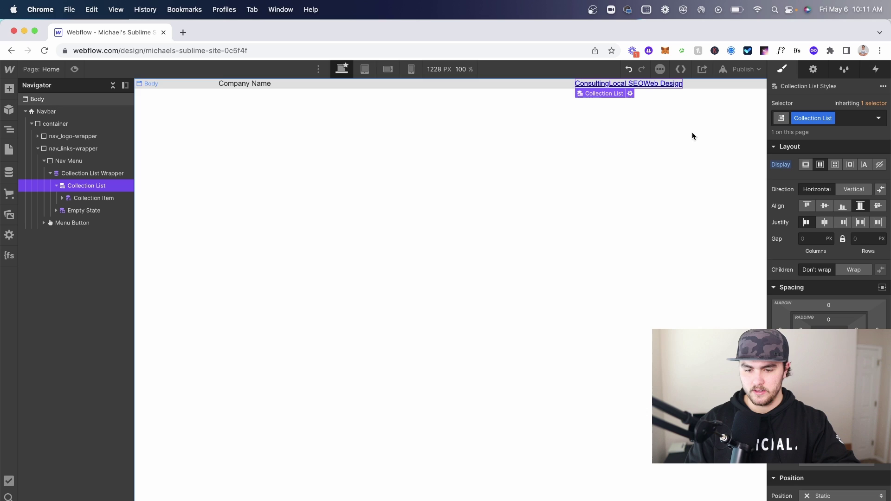
{"action": "left_click", "coordinate": [100, 198]}
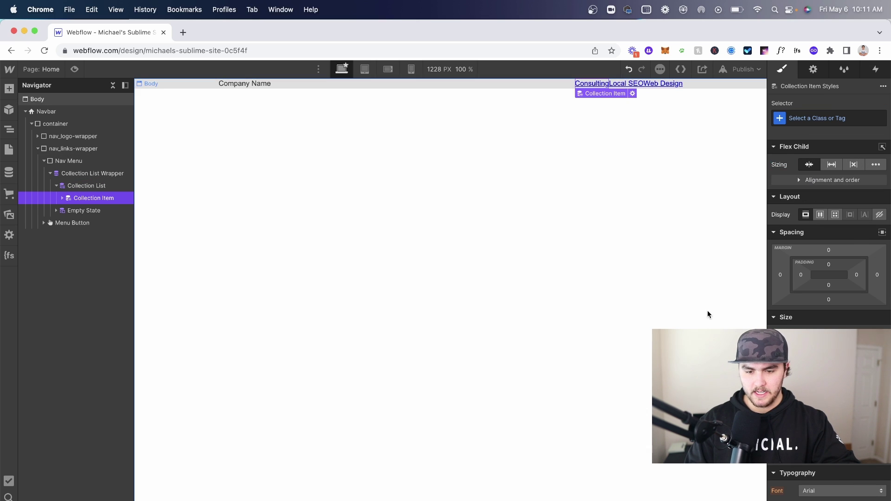
{"action": "left_click_drag", "start_coordinate": [806, 275], "coordinate": [815, 280]}
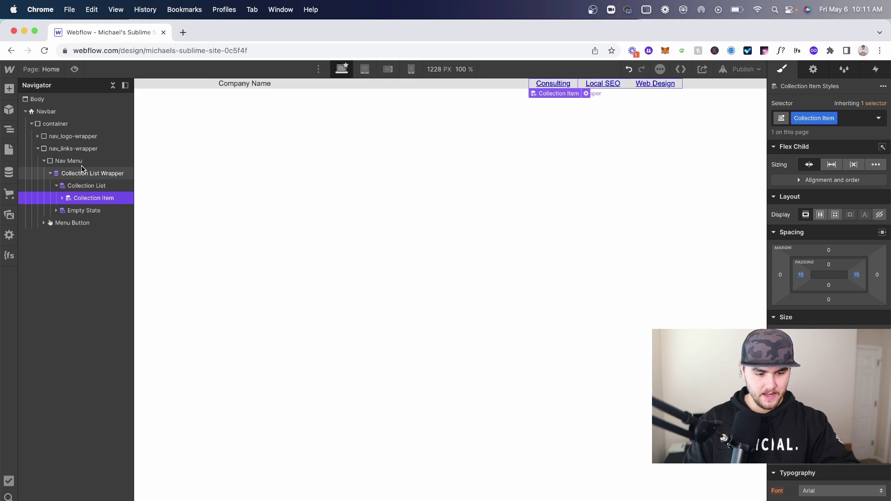
{"action": "left_click", "coordinate": [84, 126]}
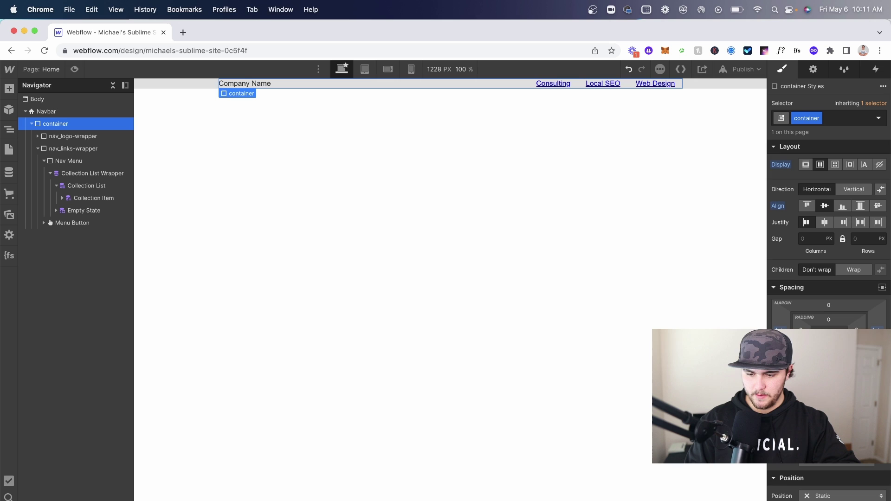
{"action": "left_click_drag", "start_coordinate": [835, 323], "coordinate": [835, 312]}
{"action": "left_click", "coordinate": [700, 288]}
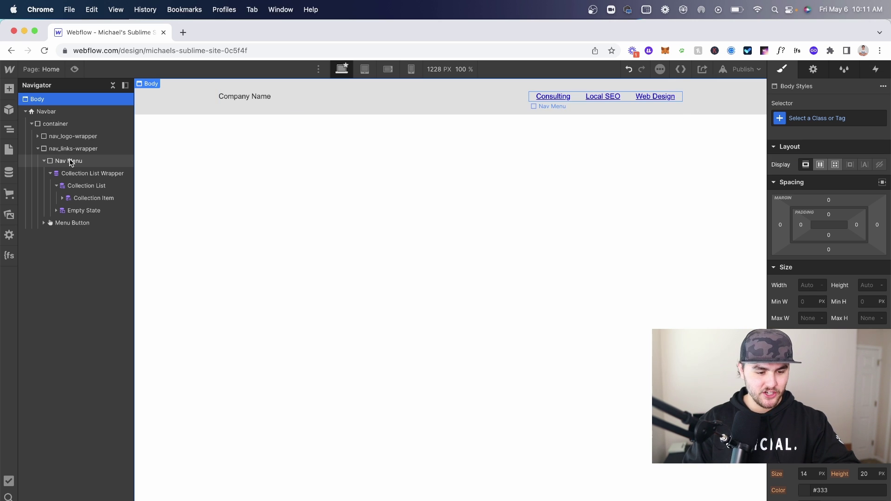
Create a fourth Services item named 'Logo Design' and close the CMS panel.
{"action": "left_click", "coordinate": [9, 174]}
{"action": "left_click", "coordinate": [86, 119]}
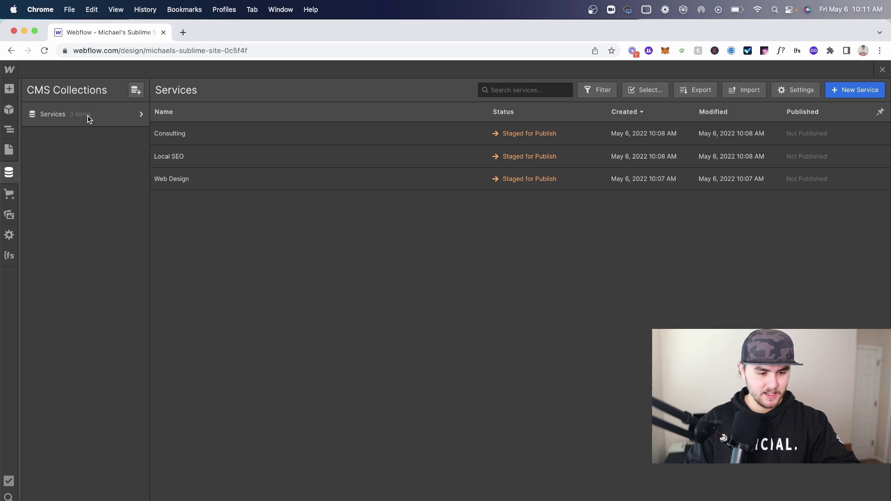
{"action": "left_click", "coordinate": [861, 94]}
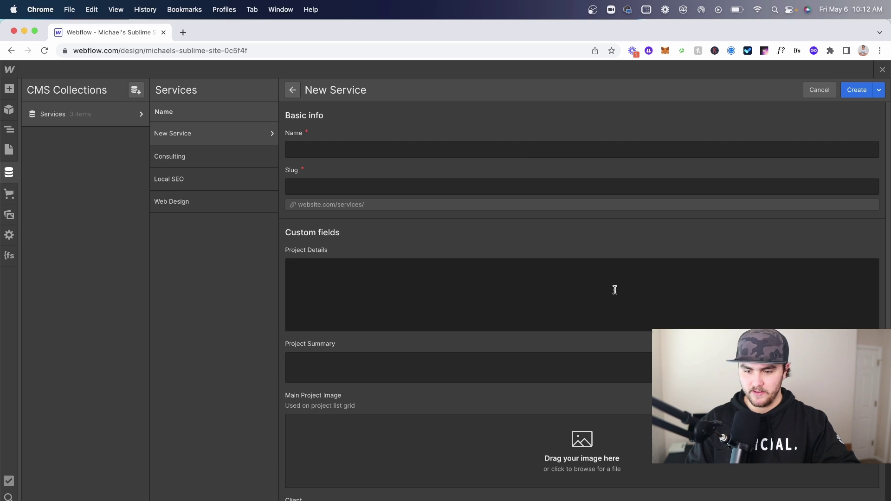
{"action": "left_click", "coordinate": [526, 152]}
{"action": "type", "text": "Logo Desg"}
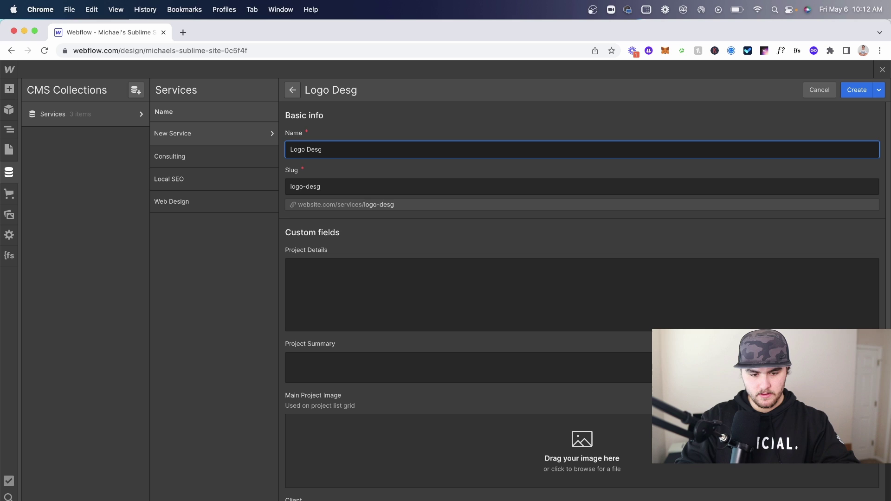
{"action": "key", "text": "BackSpace"}
{"action": "type", "text": "ign"}
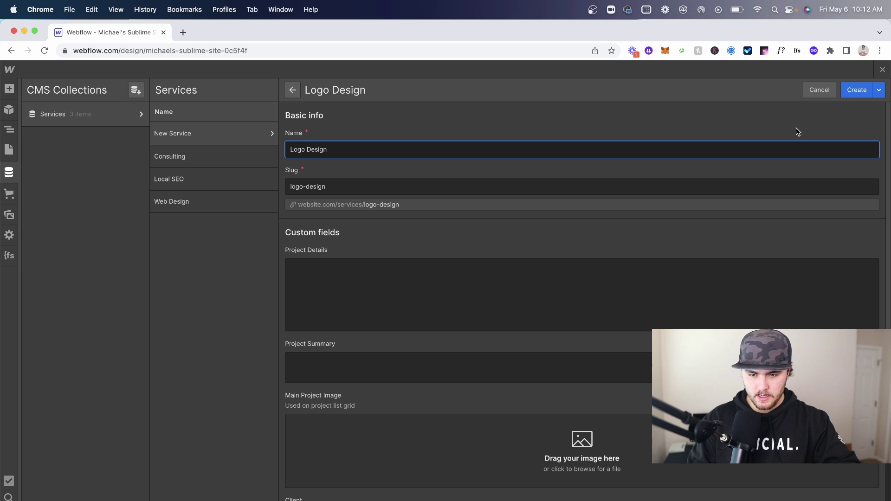
{"action": "left_click", "coordinate": [859, 91]}
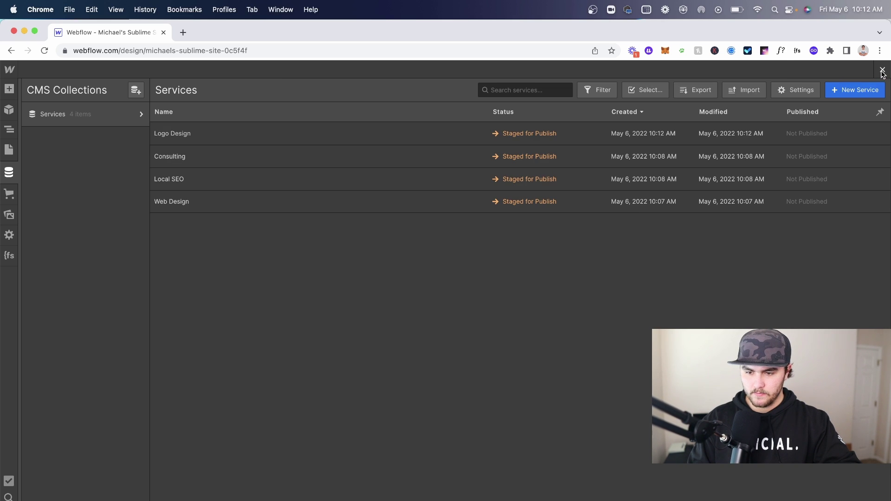
{"action": "left_click", "coordinate": [882, 69]}
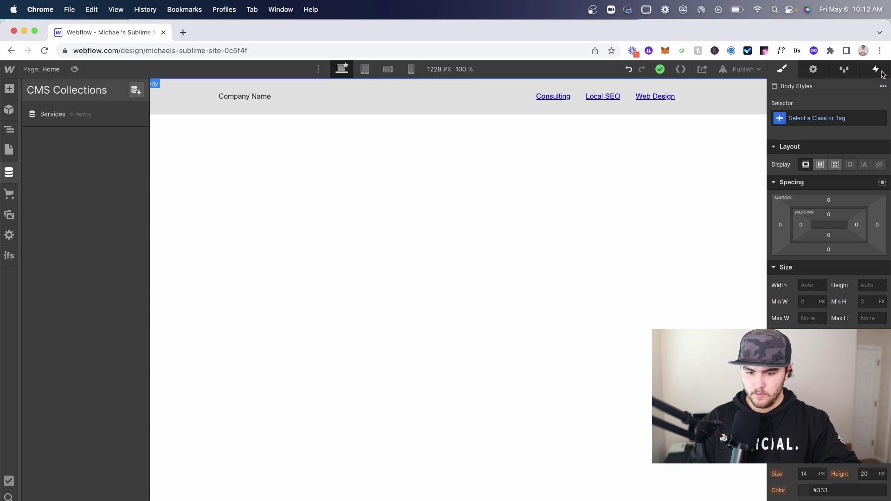
Preview the Home page to confirm the Logo Design link shows in the navbar, then exit preview.
{"action": "left_click", "coordinate": [75, 70]}
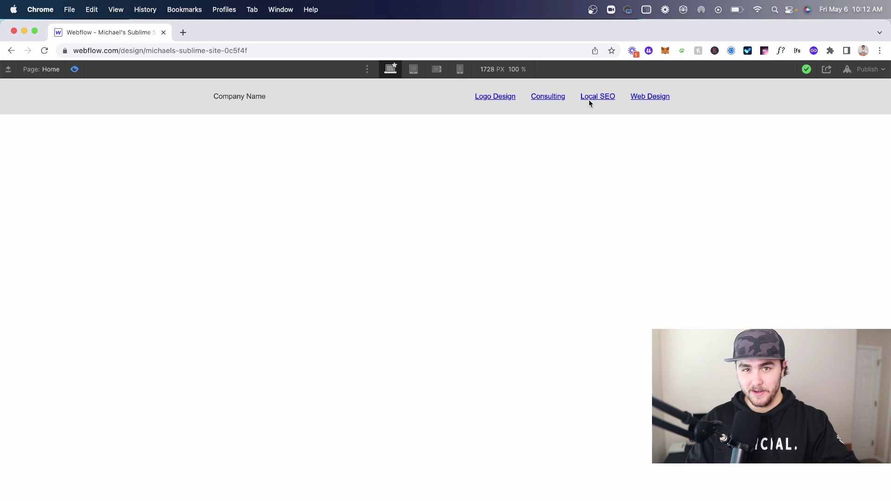
{"action": "left_click", "coordinate": [75, 70]}
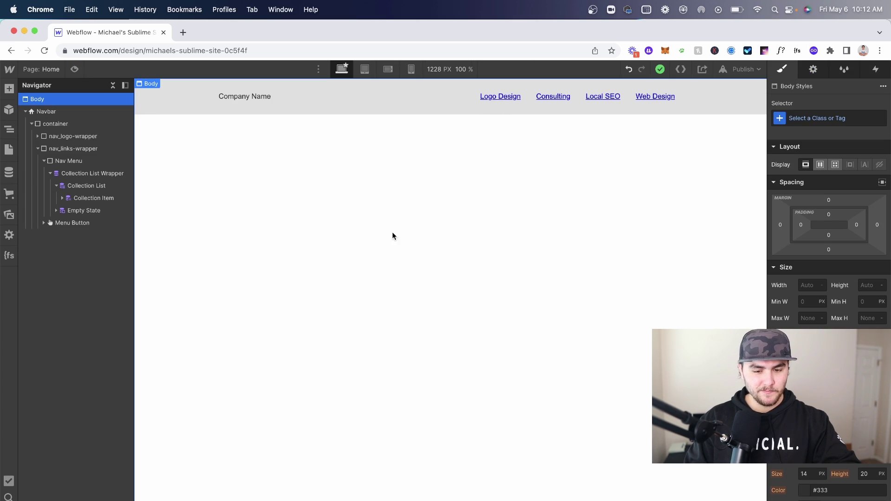
Set the Collection List direction to Vertical and align its service links to center.
{"action": "left_click", "coordinate": [527, 102]}
{"action": "left_click", "coordinate": [530, 104]}
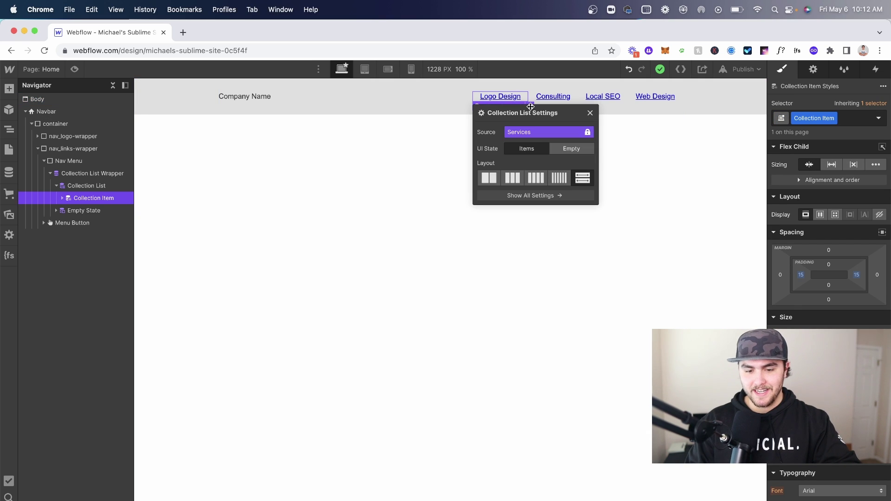
{"action": "left_click", "coordinate": [614, 111]}
{"action": "left_click", "coordinate": [527, 102]}
{"action": "left_click", "coordinate": [78, 174]}
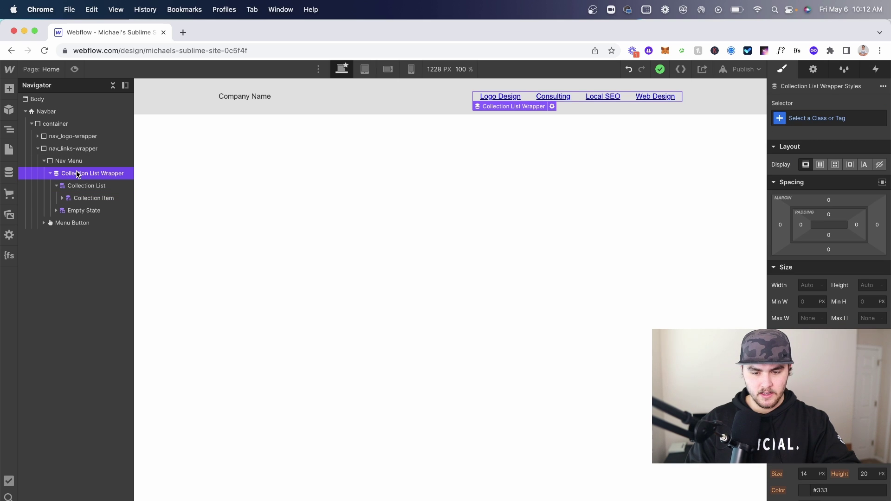
{"action": "left_click", "coordinate": [106, 182]}
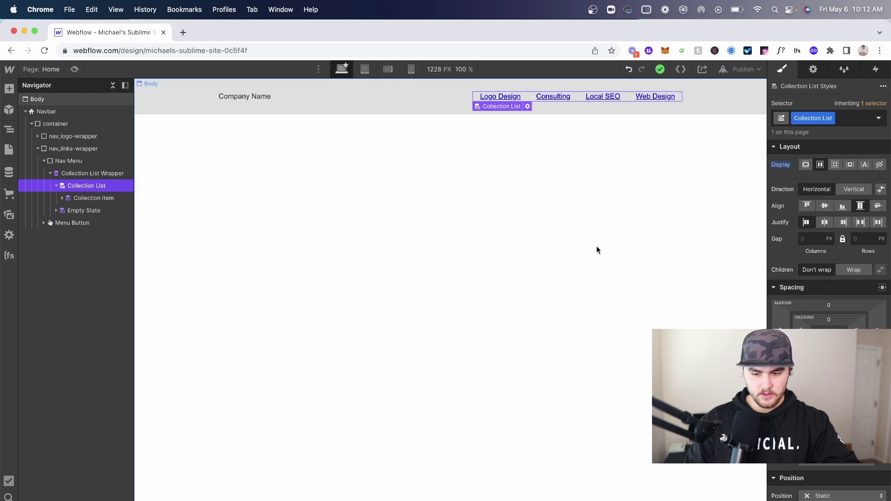
{"action": "left_click", "coordinate": [789, 165], "text": "alt"}
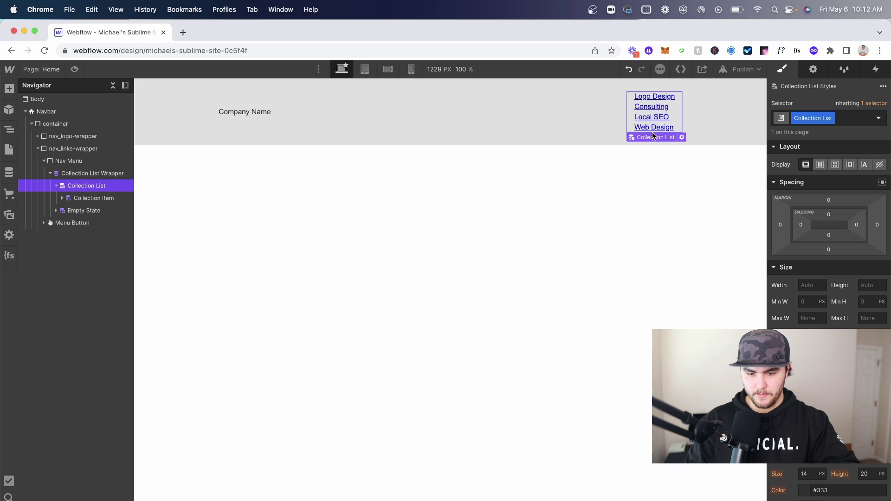
{"action": "key", "text": "super+z"}
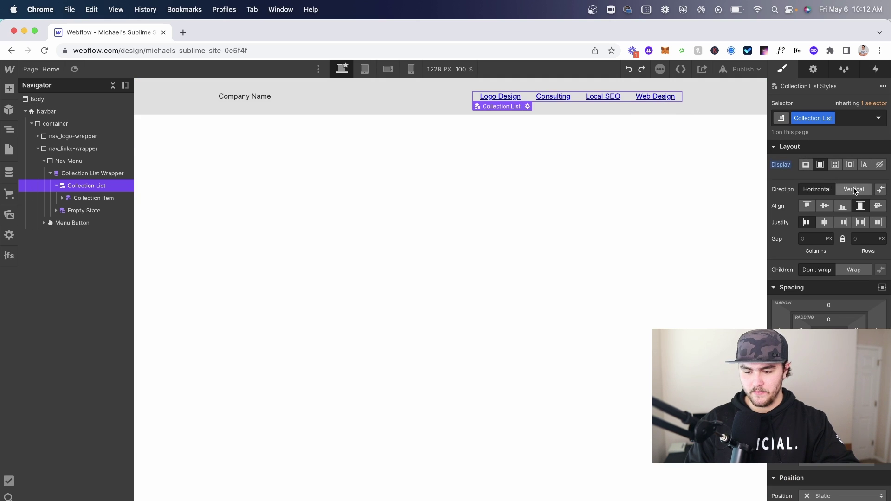
{"action": "left_click", "coordinate": [854, 190]}
{"action": "left_click", "coordinate": [829, 204]}
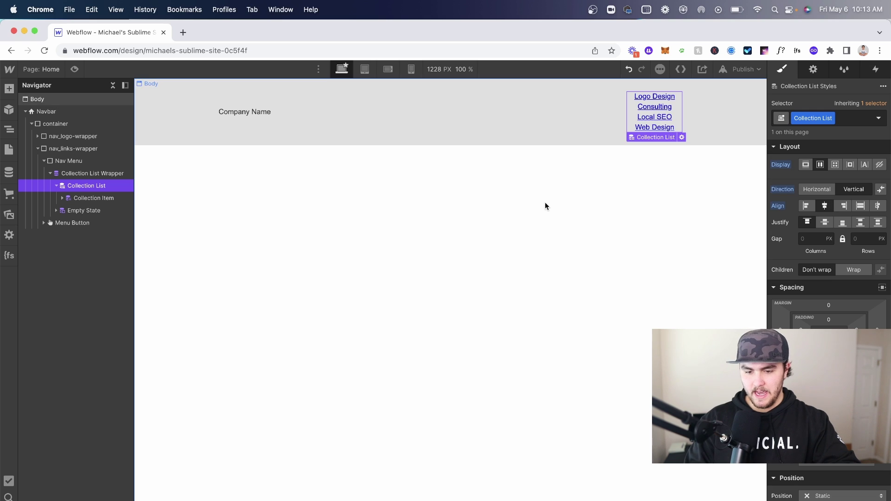
Give each Collection Item zero left/right padding and 10 px top/bottom padding.
{"action": "left_click", "coordinate": [81, 203]}
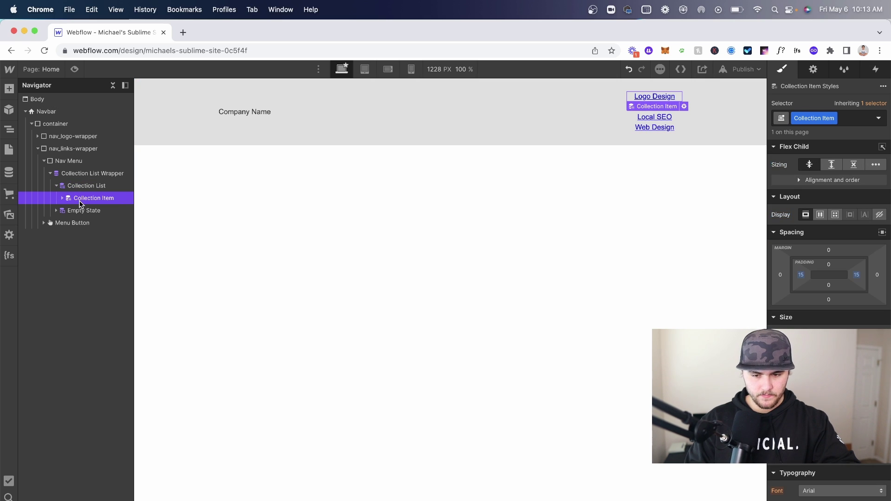
{"action": "left_click", "coordinate": [801, 275], "text": "alt"}
{"action": "left_click", "coordinate": [856, 275], "text": "alt"}
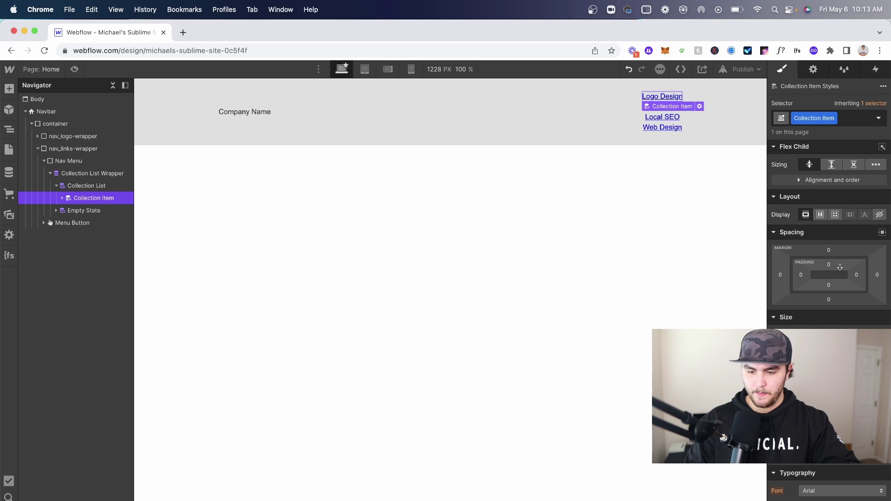
{"action": "left_click_drag", "start_coordinate": [840, 267], "coordinate": [842, 270]}
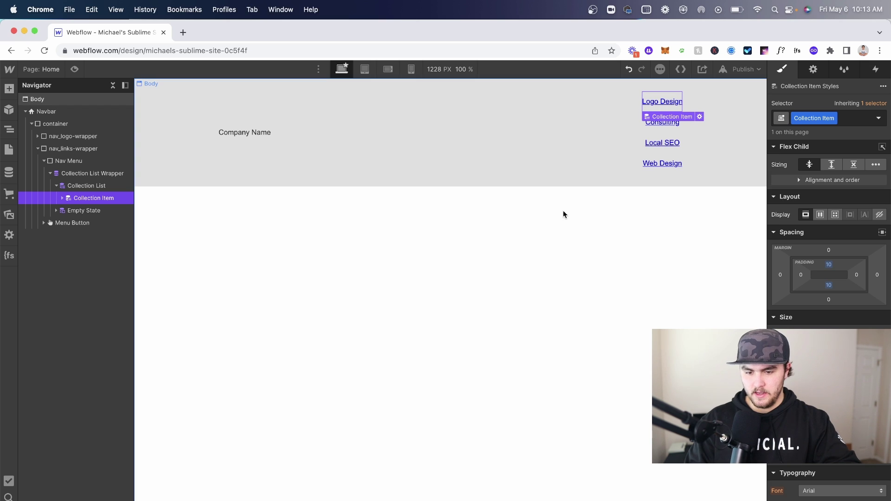
Delete the services Collection List Wrapper from the nav menu.
{"action": "left_click", "coordinate": [102, 175]}
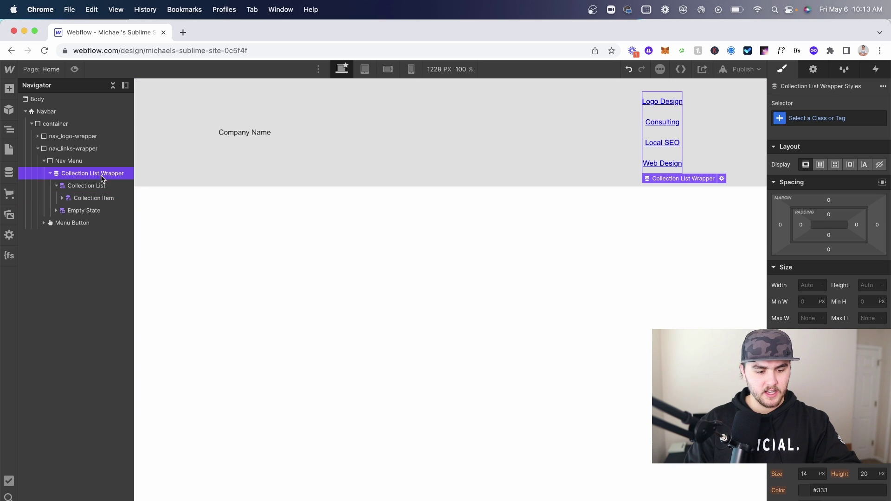
{"action": "left_click", "coordinate": [51, 173]}
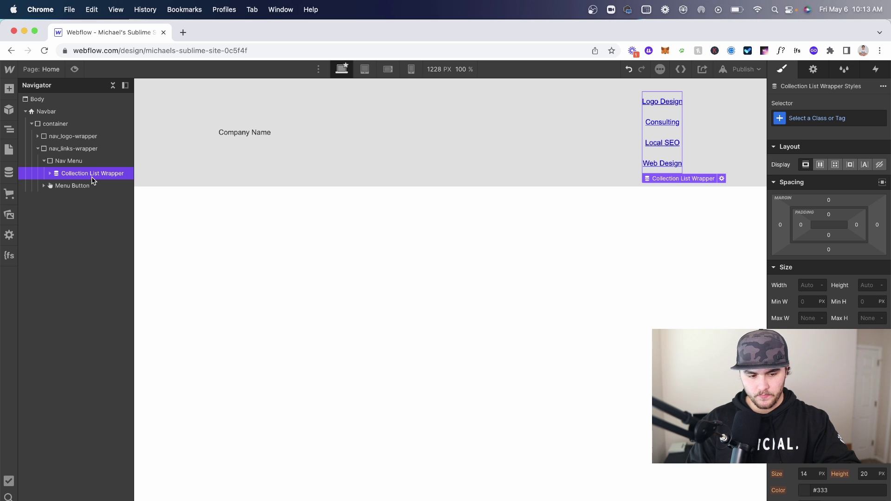
{"action": "key", "text": "Delete"}
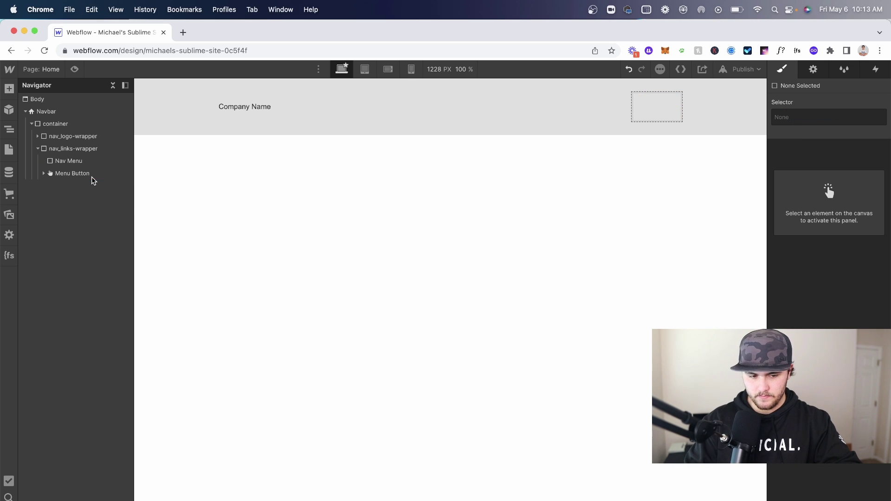
Add a Text Link to the Nav Menu and label it 'About'.
{"action": "left_click", "coordinate": [651, 120]}
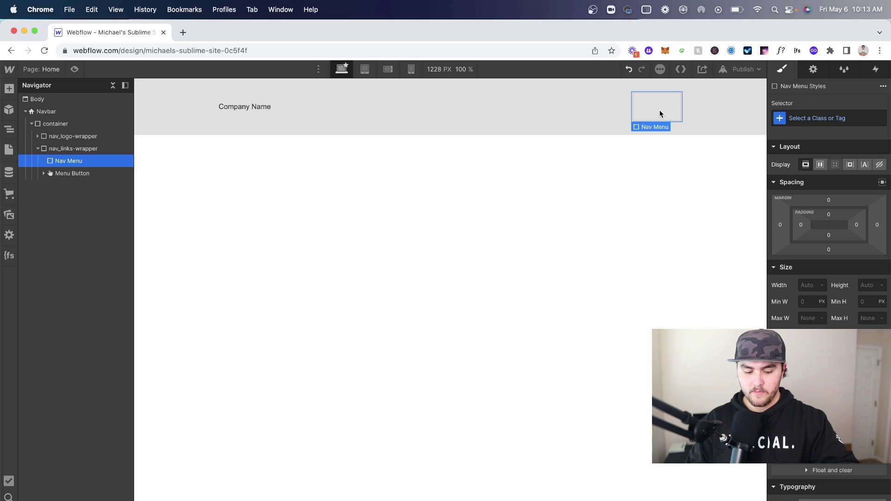
{"action": "key", "text": "super+e"}
{"action": "type", "text": "tex"}
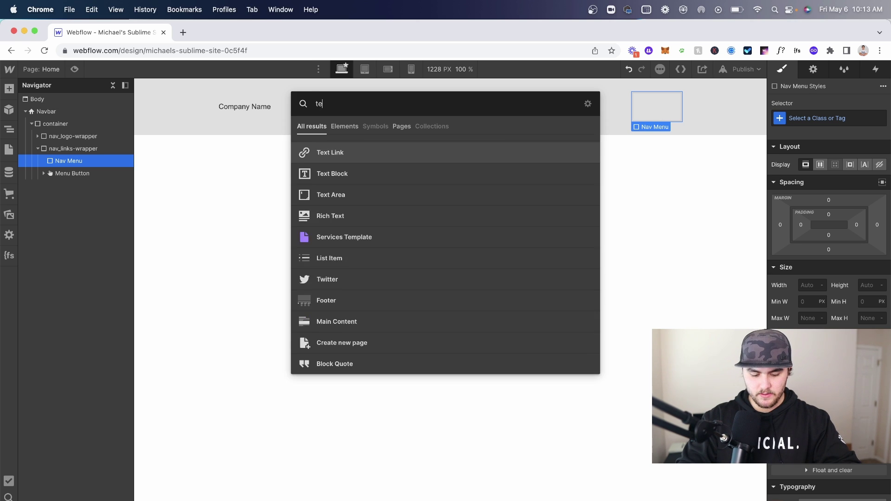
{"action": "key", "text": "Down"}
{"action": "key", "text": "Down"}
{"action": "key", "text": "Down"}
{"action": "key", "text": "Down"}
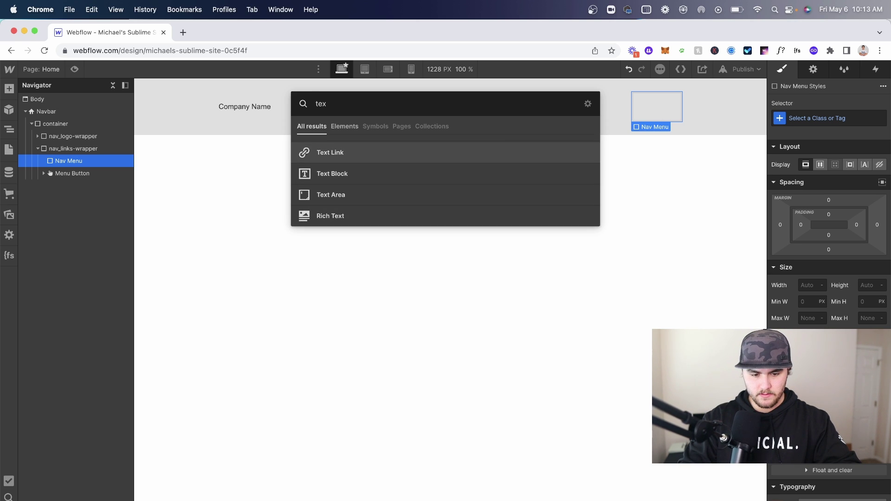
{"action": "key", "text": "Return"}
{"action": "double_click", "coordinate": [676, 96]}
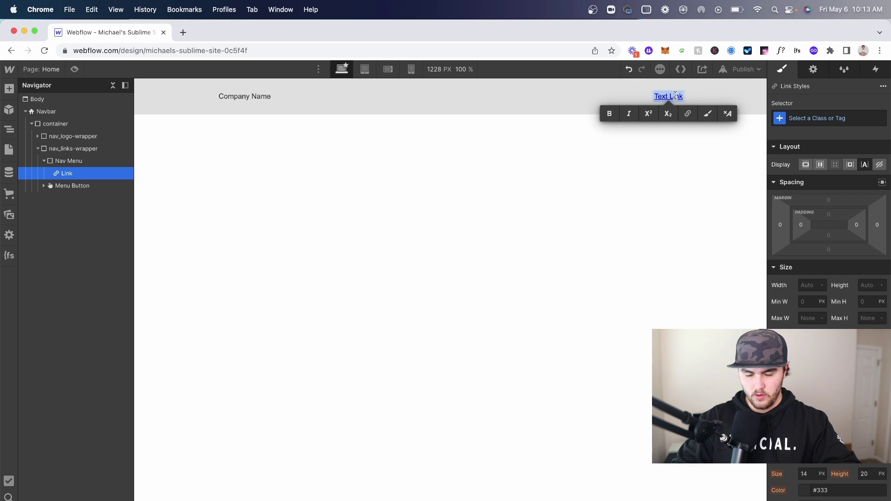
{"action": "type", "text": "About"}
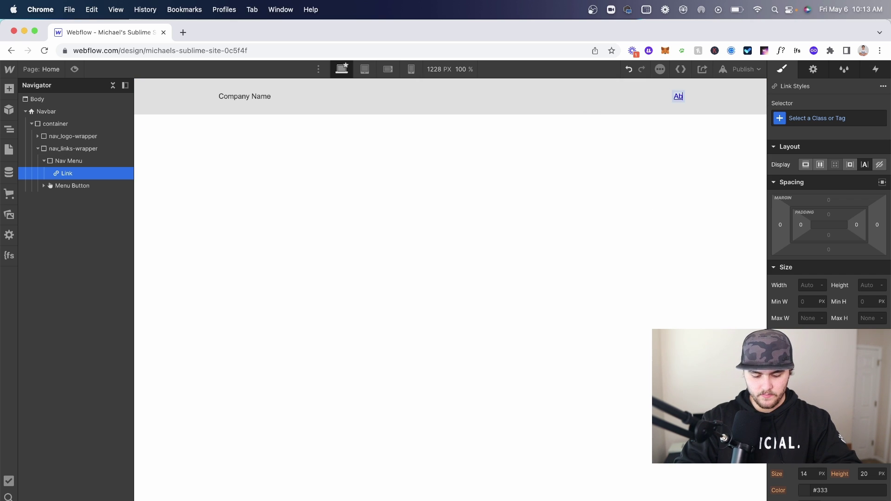
{"action": "left_click", "coordinate": [681, 114]}
Insert a second Text Link after About and start editing its text.
{"action": "left_click", "coordinate": [676, 104]}
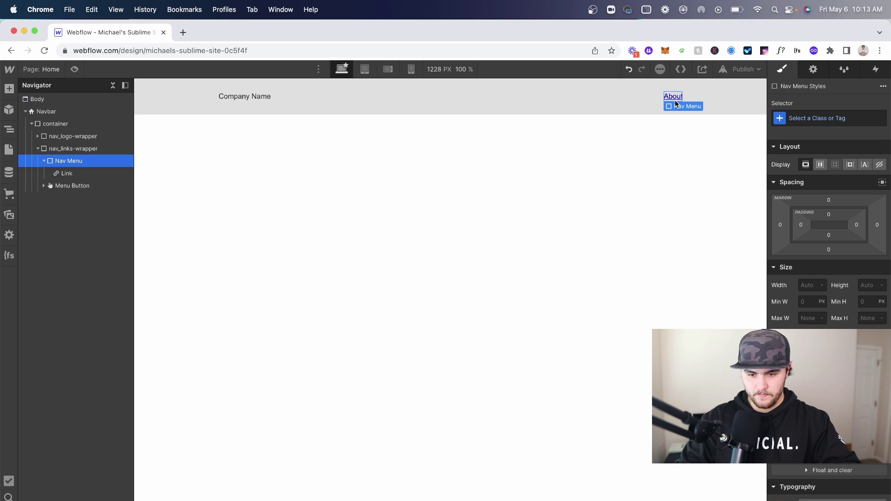
{"action": "left_click", "coordinate": [676, 100]}
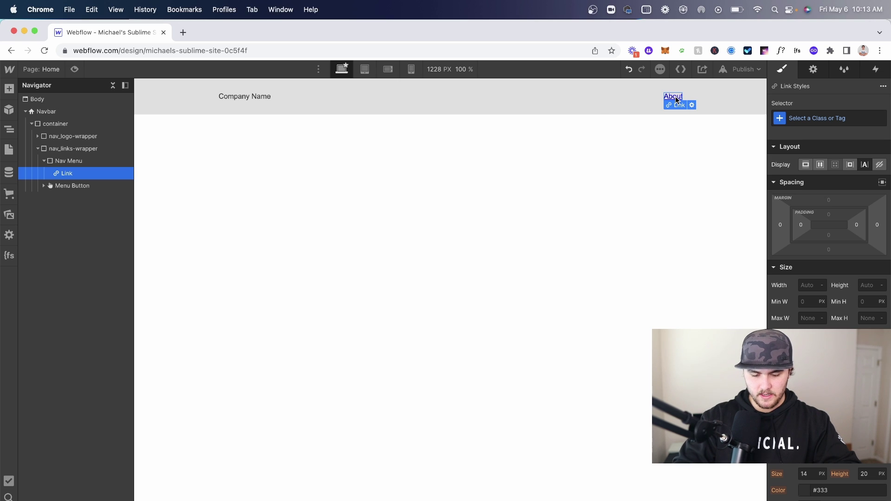
{"action": "key", "text": "cmd+k"}
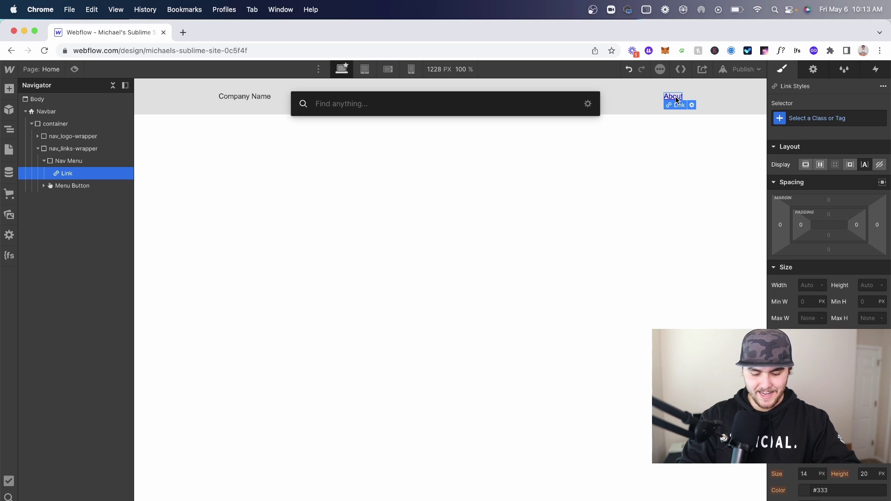
{"action": "type", "text": "t"}
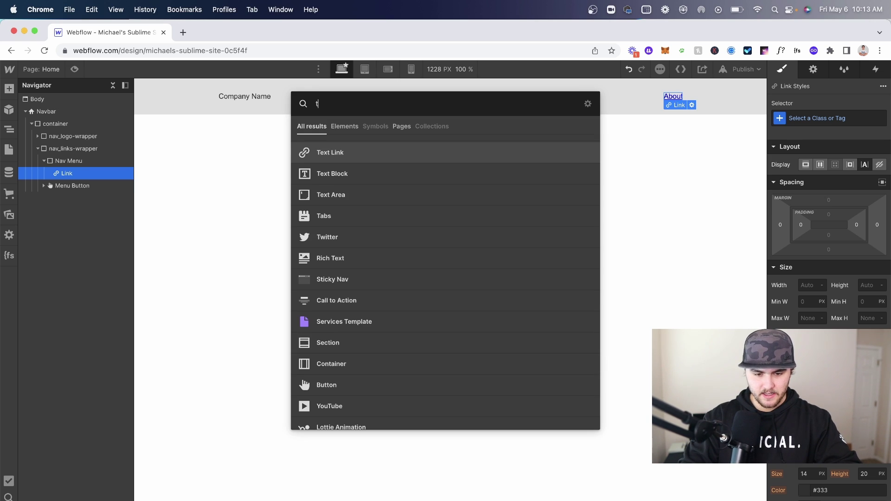
{"action": "key", "text": "Return"}
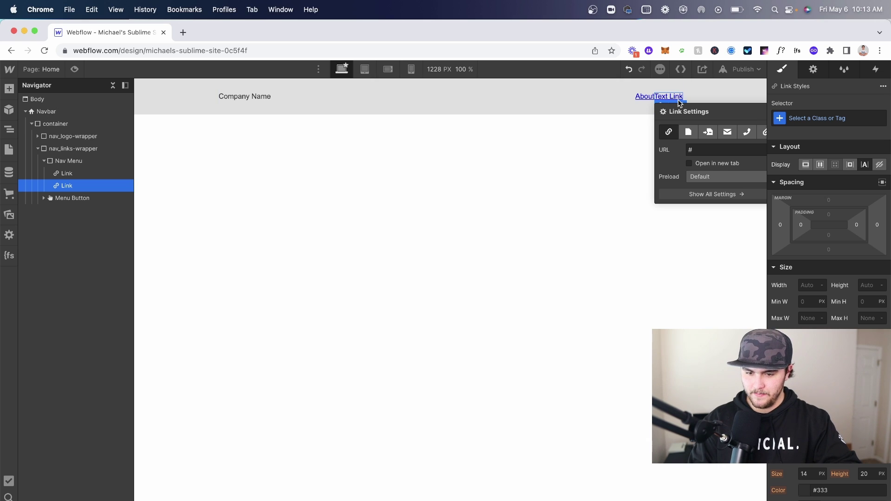
{"action": "double_click", "coordinate": [674, 96]}
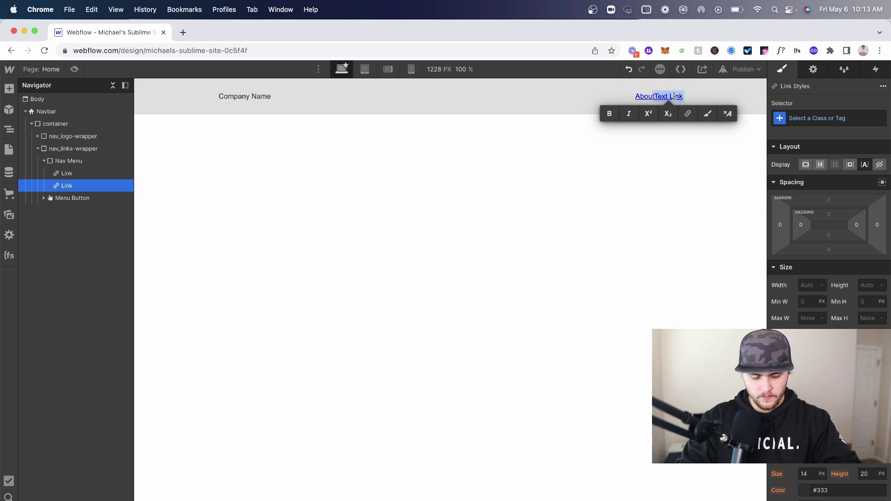
Label the second link 'Contact' and create a nav_link class on the About link.
{"action": "type", "text": "Contact"}
{"action": "left_click", "coordinate": [674, 147]}
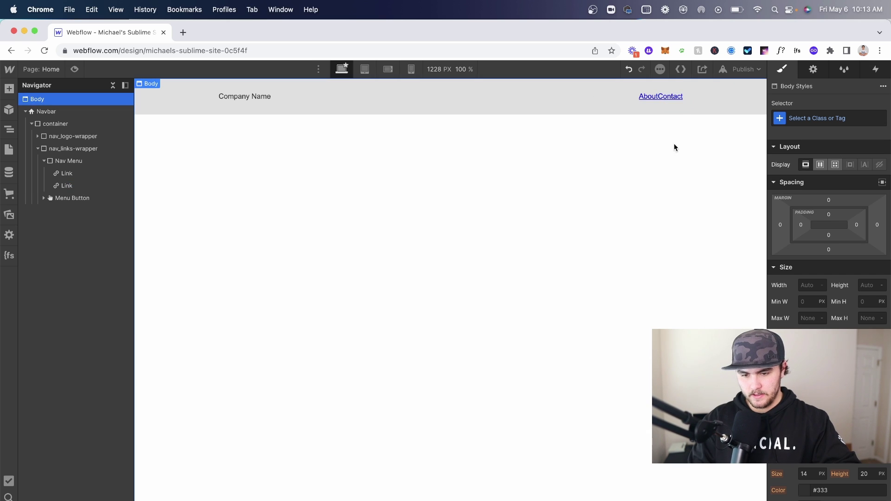
{"action": "left_click", "coordinate": [649, 96]}
{"action": "left_click", "coordinate": [806, 116]}
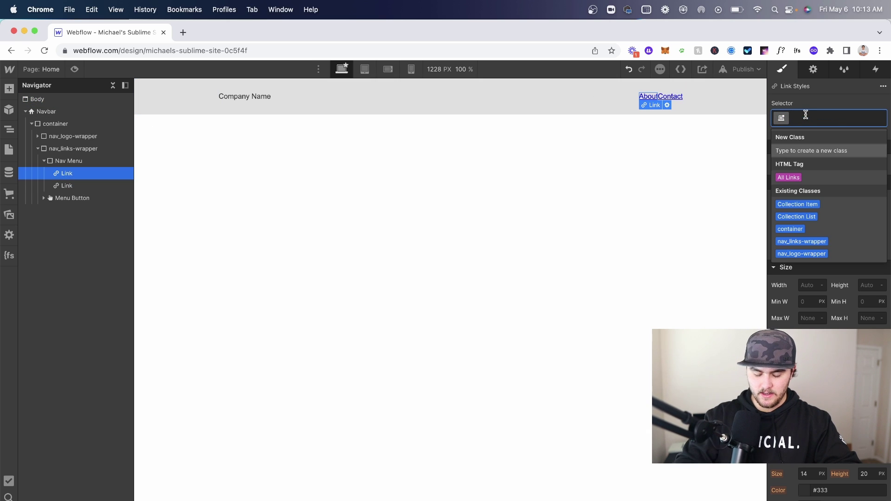
{"action": "type", "text": "nav_link"}
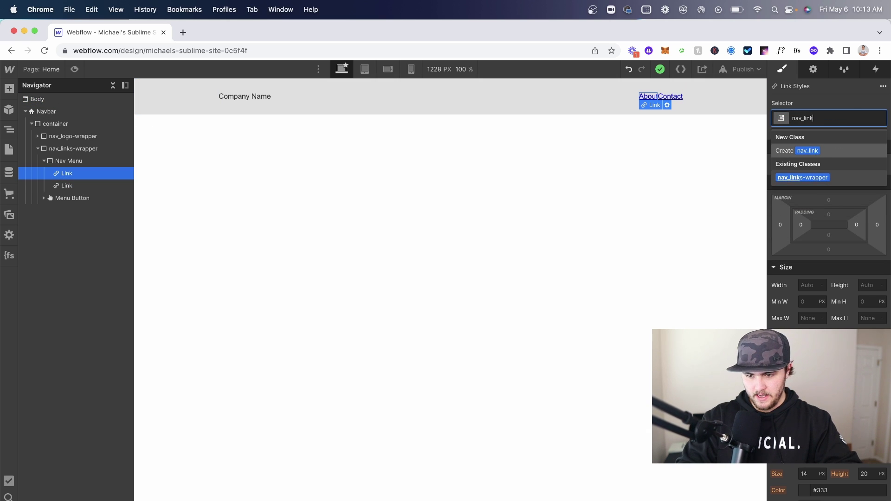
{"action": "key", "text": "Return"}
Apply nav_link to Contact and give the class 10 px left and right padding.
{"action": "left_click", "coordinate": [671, 96]}
{"action": "left_click", "coordinate": [840, 122]}
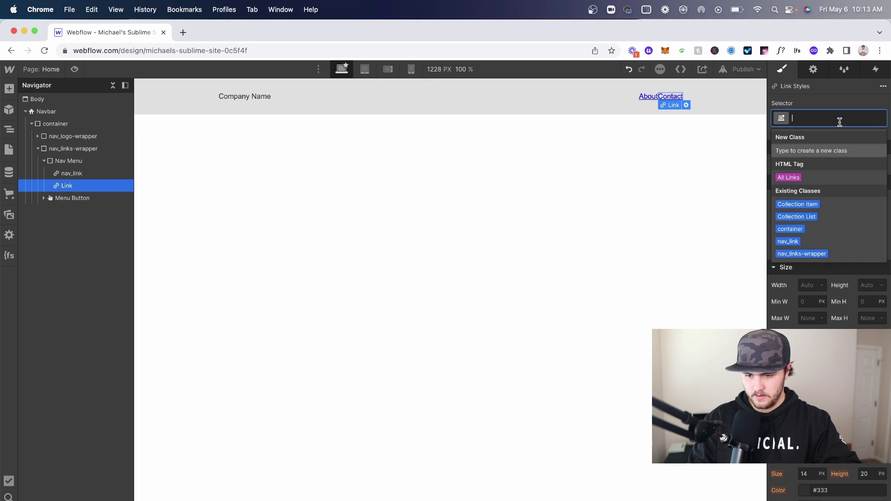
{"action": "type", "text": "nav_link"}
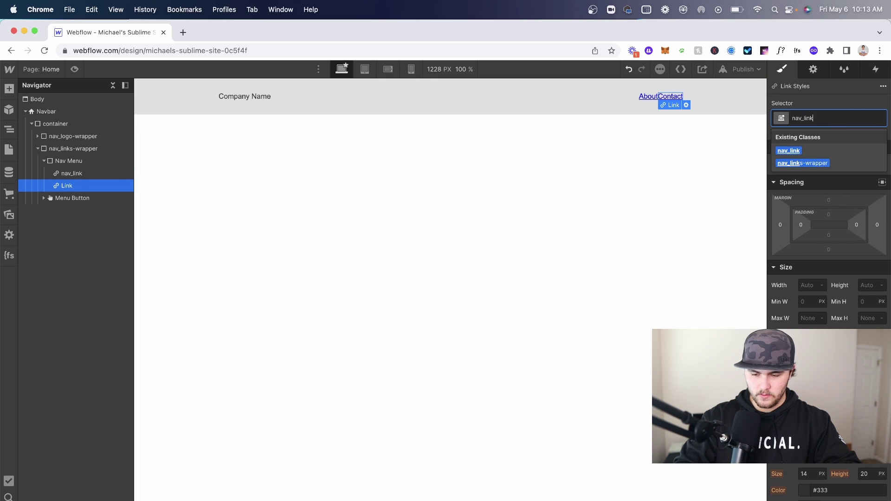
{"action": "key", "text": "Return"}
{"action": "left_click_drag", "start_coordinate": [795, 235], "coordinate": [802, 231]}
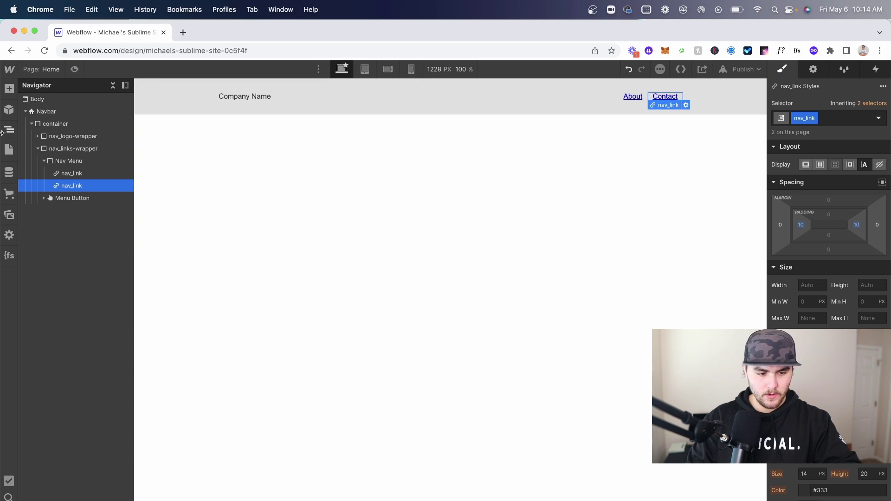
Add a Dropdown element to the navbar beside the About link.
{"action": "left_click", "coordinate": [9, 88]}
{"action": "scroll", "coordinate": [67, 355], "scroll_direction": "down", "scroll_amount": 12}
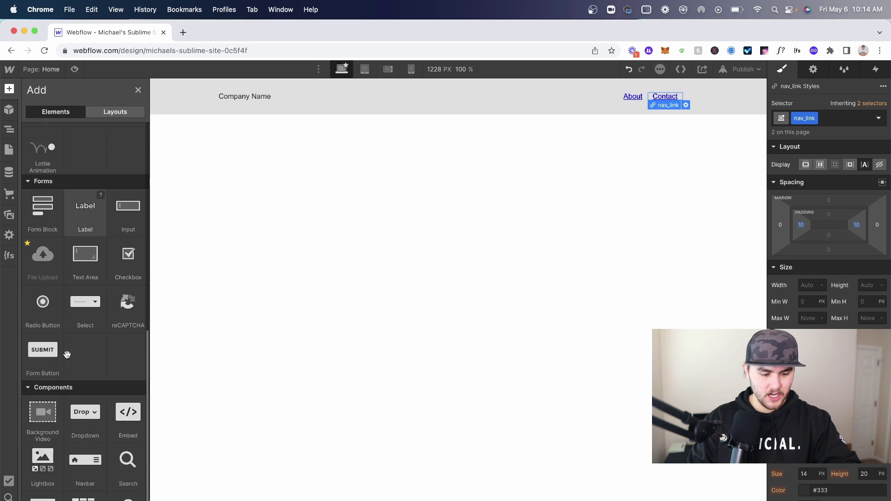
{"action": "scroll", "coordinate": [67, 354], "scroll_direction": "down", "scroll_amount": 1}
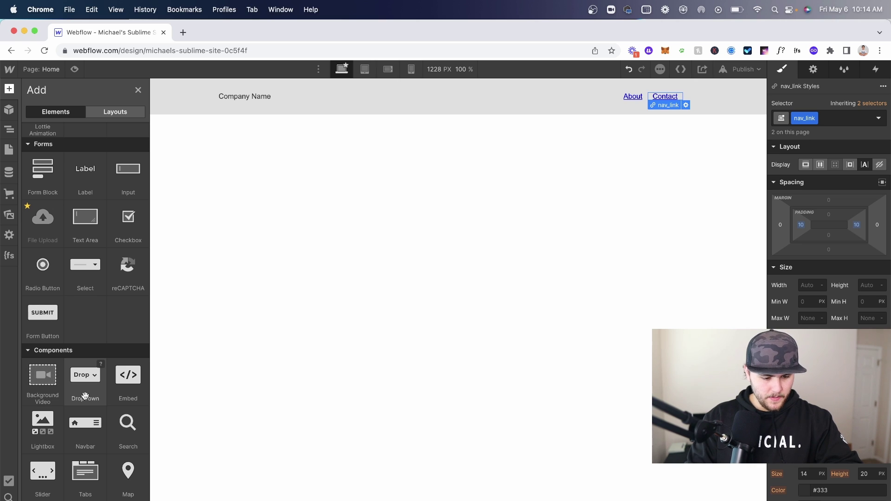
{"action": "left_click_drag", "start_coordinate": [85, 395], "coordinate": [622, 97]}
Lay out the Nav Menu as a horizontal flex row with items vertically centred.
{"action": "left_click", "coordinate": [642, 111]}
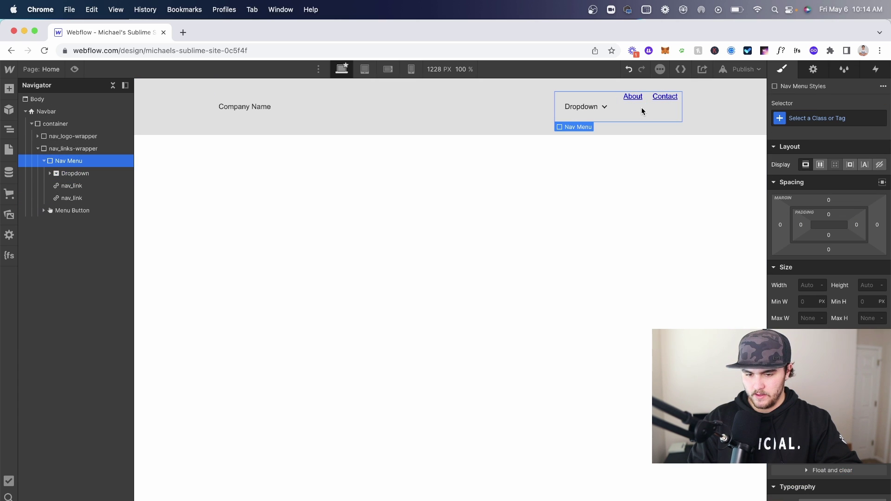
{"action": "left_click", "coordinate": [818, 165]}
{"action": "left_click", "coordinate": [824, 206]}
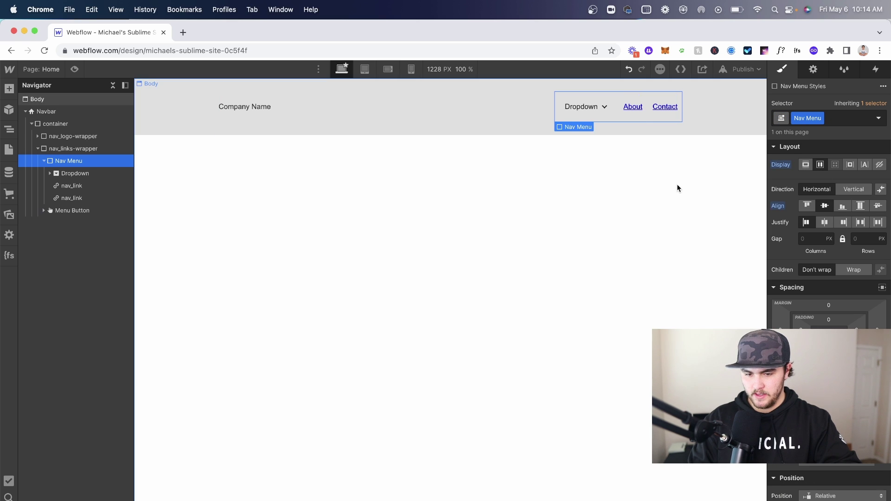
{"action": "left_click", "coordinate": [662, 165]}
Apply the nav_link class to the Dropdown element.
{"action": "left_click", "coordinate": [590, 110]}
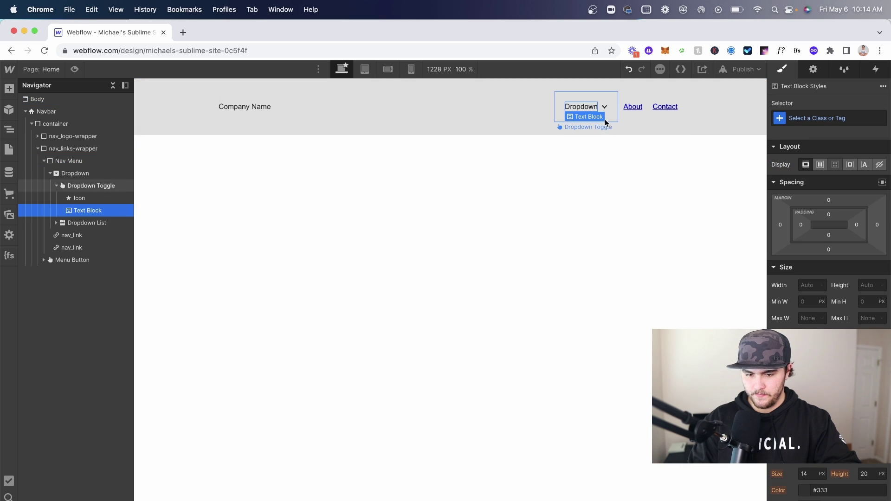
{"action": "left_click", "coordinate": [606, 122]}
{"action": "left_click", "coordinate": [107, 173]}
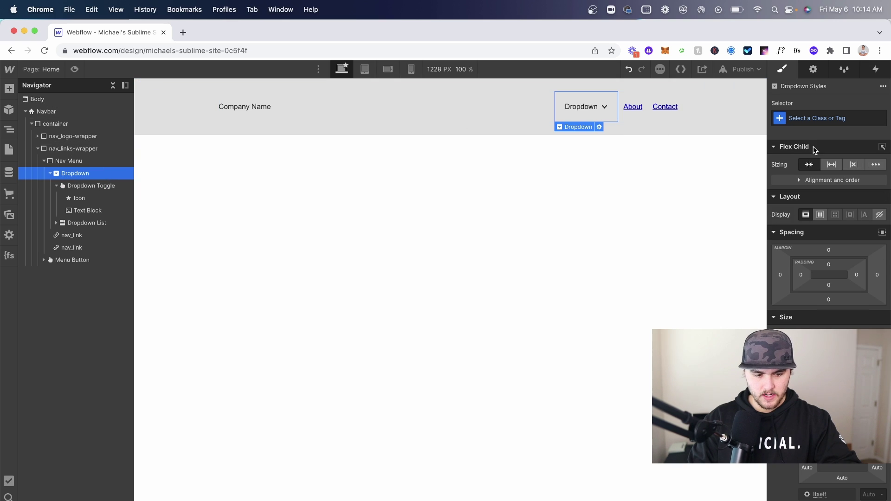
{"action": "left_click", "coordinate": [832, 118]}
{"action": "type", "text": "nav_"}
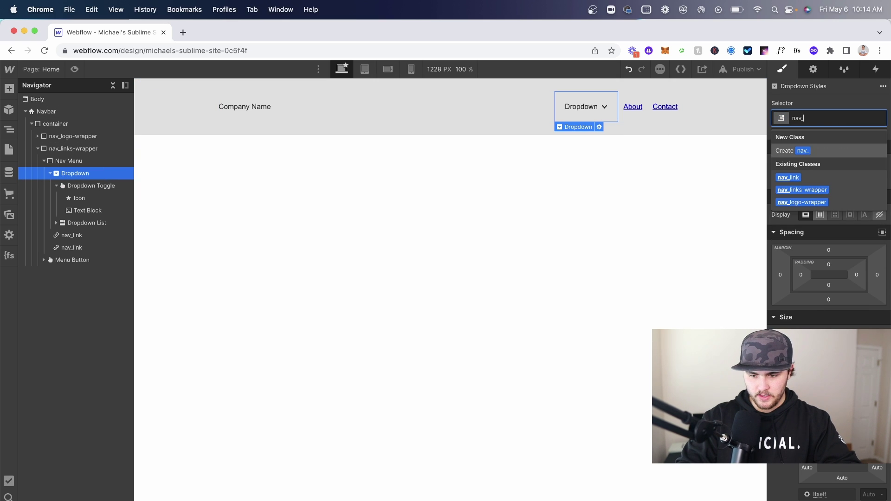
{"action": "type", "text": "link"}
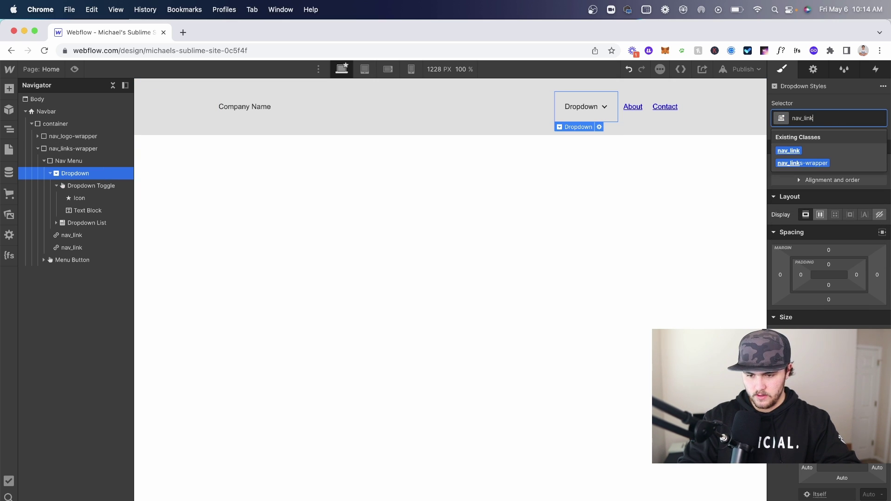
{"action": "key", "text": "Return"}
{"action": "left_click", "coordinate": [662, 235]}
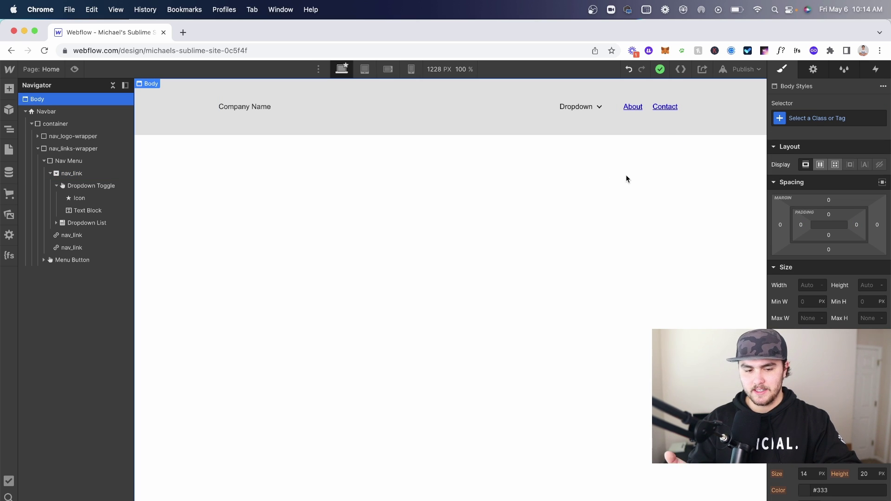
Reduce the navbar container's top padding to 4 px.
{"action": "left_click", "coordinate": [599, 131]}
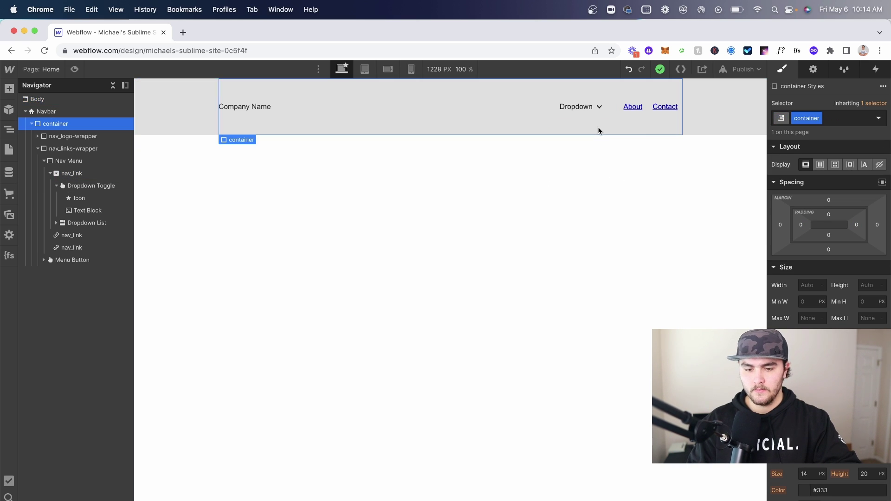
{"action": "left_click_drag", "start_coordinate": [841, 322], "coordinate": [841, 311]}
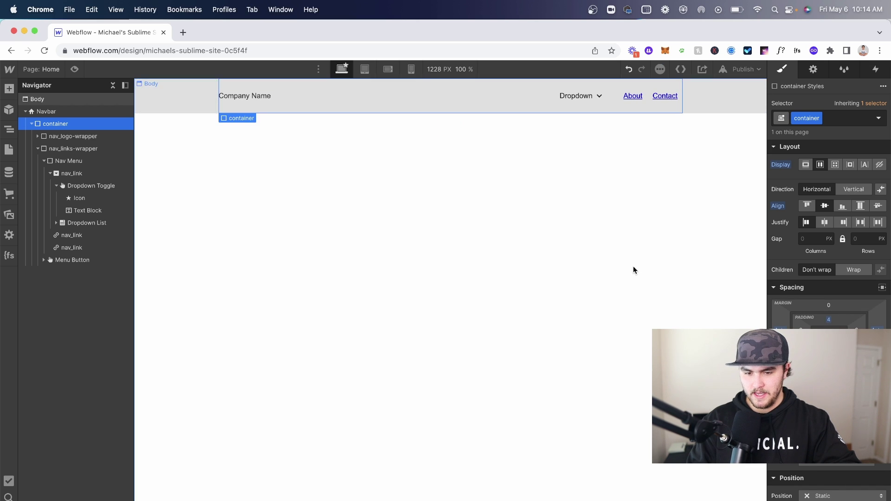
{"action": "left_click", "coordinate": [633, 268]}
Keep the dropdown menu open and delete its placeholder Dropdown Links.
{"action": "left_click", "coordinate": [597, 109]}
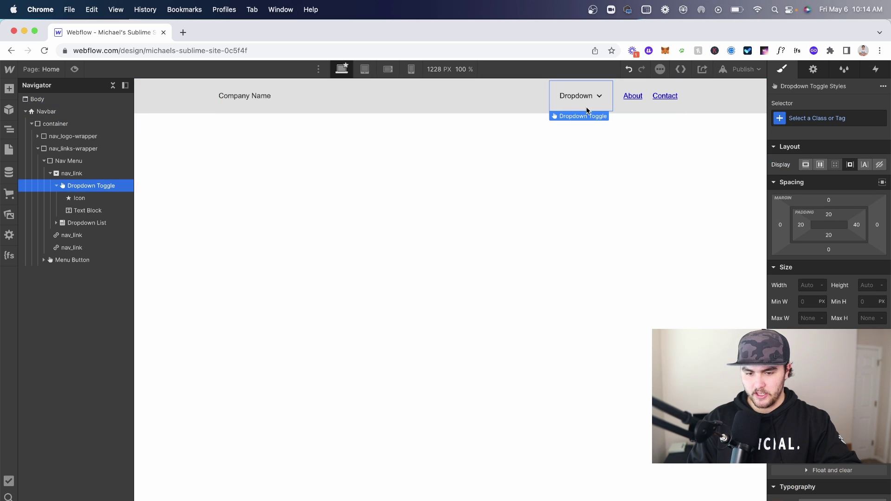
{"action": "left_click", "coordinate": [819, 70]}
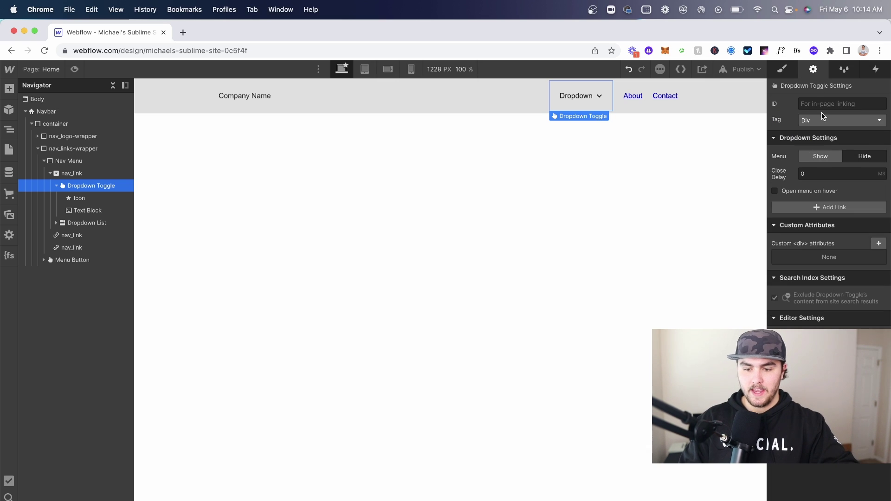
{"action": "left_click", "coordinate": [818, 158]}
{"action": "left_click", "coordinate": [586, 131]}
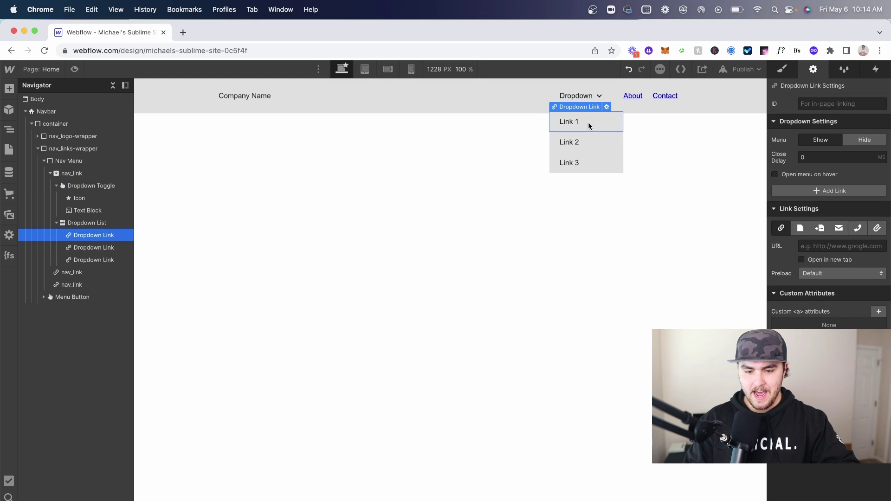
{"action": "left_click", "coordinate": [96, 226]}
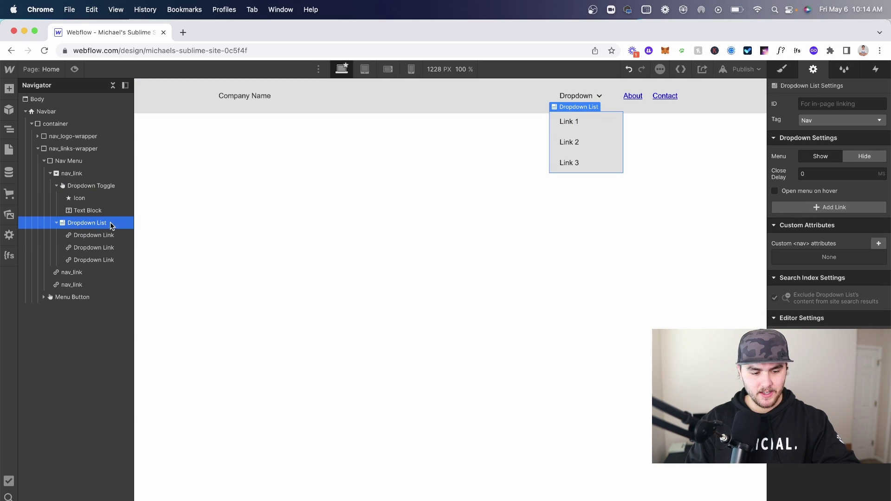
{"action": "left_click", "coordinate": [122, 235]}
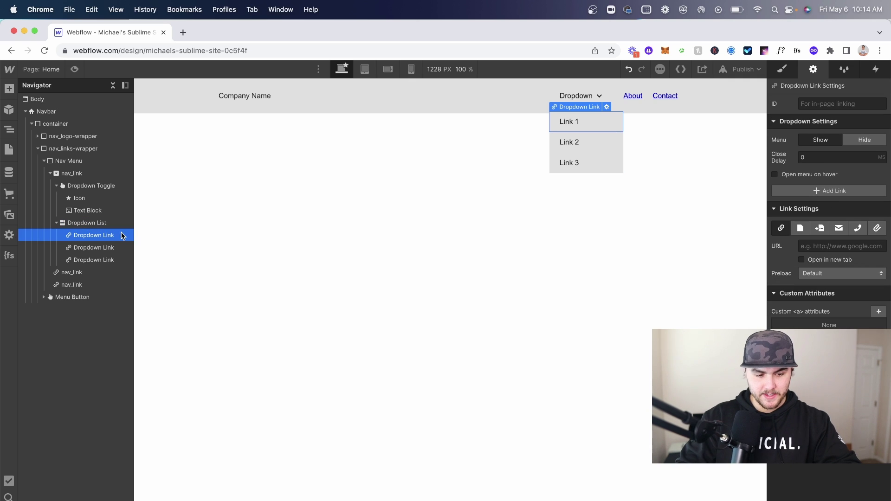
{"action": "key", "text": "BackSpace"}
{"action": "key", "text": "BackSpace"}
{"action": "key", "text": "BackSpace"}
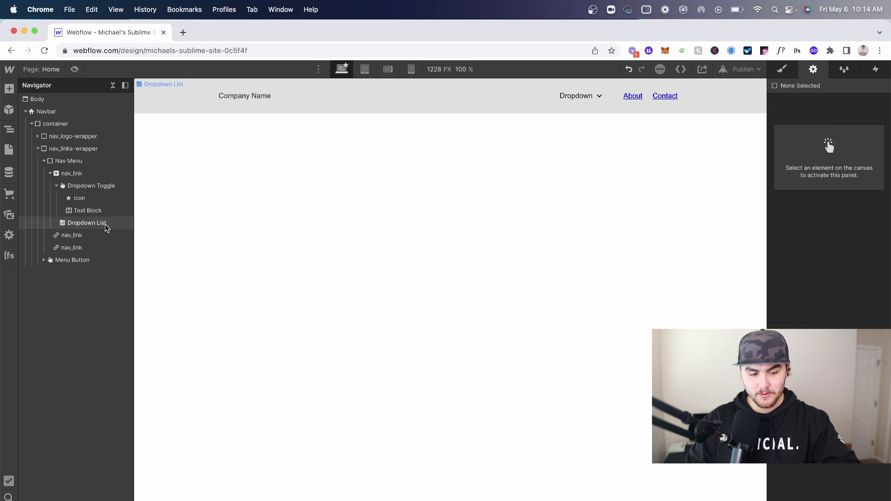
Paste the services Collection List into the empty Dropdown List.
{"action": "left_click", "coordinate": [104, 225]}
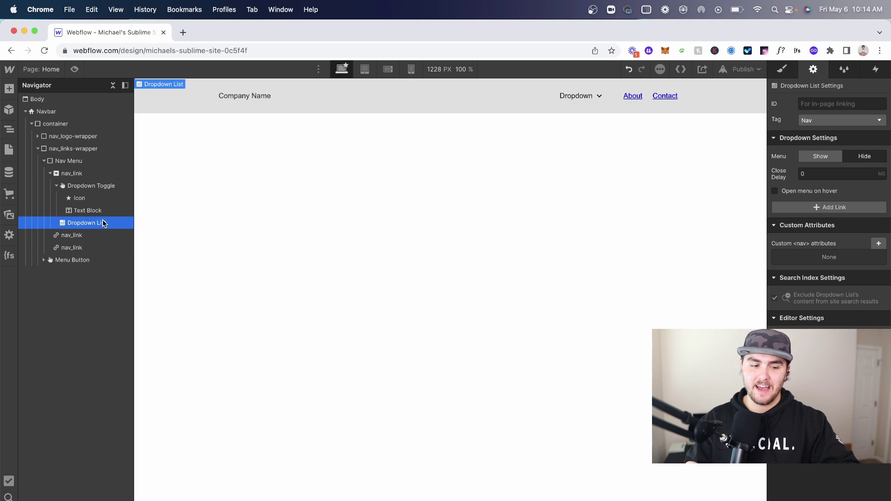
{"action": "key", "text": "super+v"}
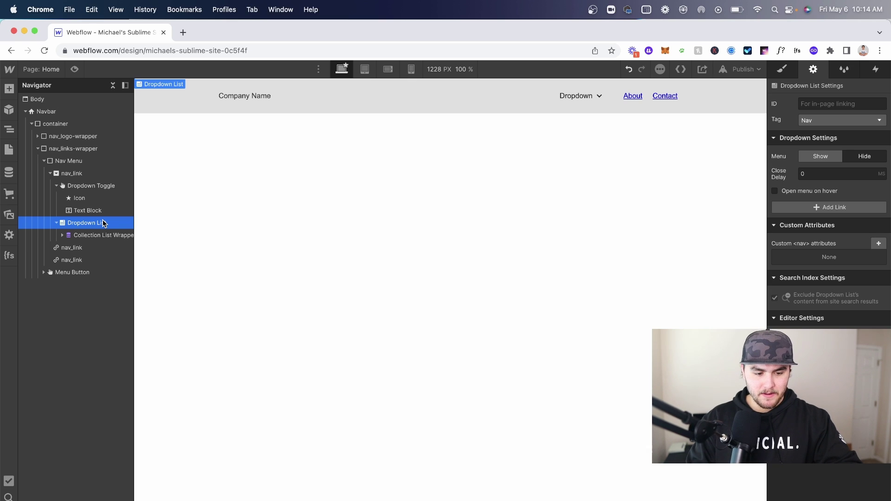
{"action": "left_click", "coordinate": [593, 106]}
{"action": "left_click", "coordinate": [819, 156]}
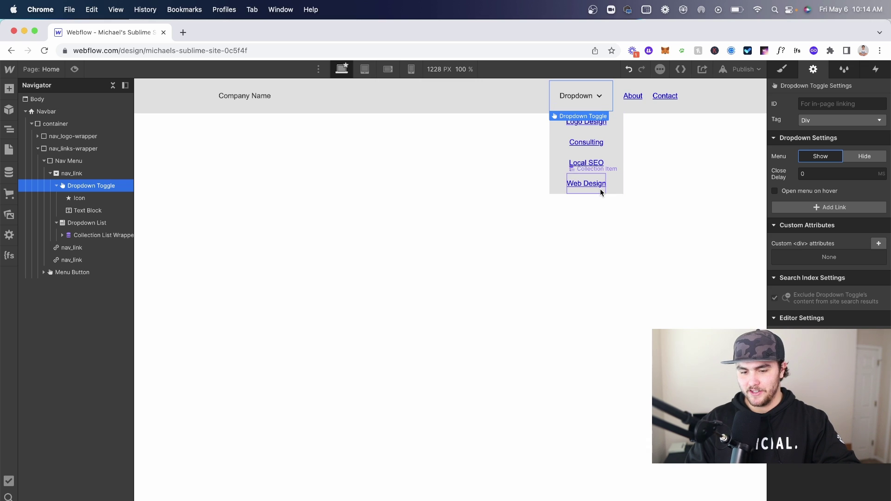
{"action": "left_click", "coordinate": [619, 233]}
Rename the dropdown label from 'Dropdown' to 'Services'.
{"action": "left_click", "coordinate": [567, 98]}
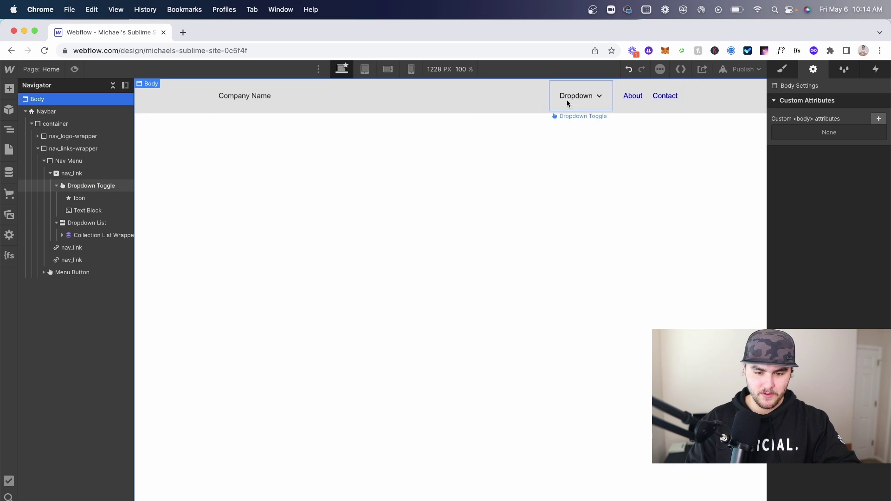
{"action": "left_click", "coordinate": [577, 96]}
{"action": "double_click", "coordinate": [577, 95]}
{"action": "type", "text": "Services"}
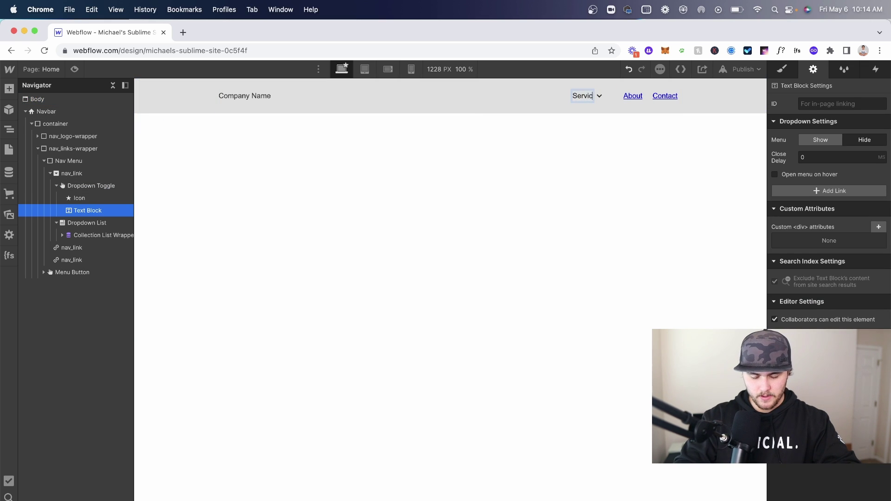
{"action": "left_click", "coordinate": [591, 175]}
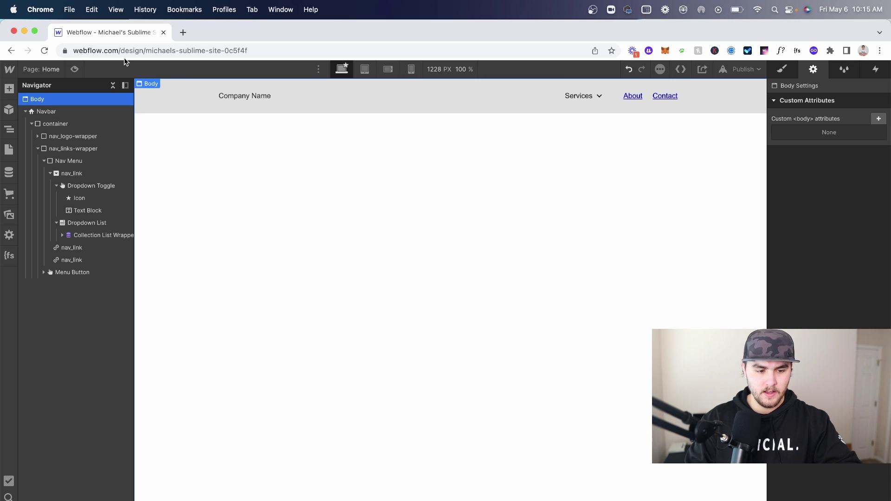
{"action": "left_click", "coordinate": [51, 69]}
{"action": "left_click", "coordinate": [74, 70]}
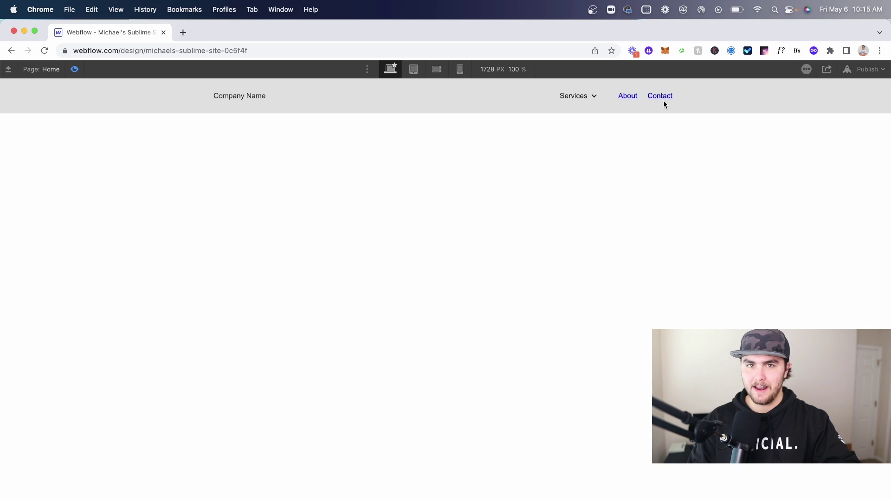
{"action": "left_click", "coordinate": [583, 99]}
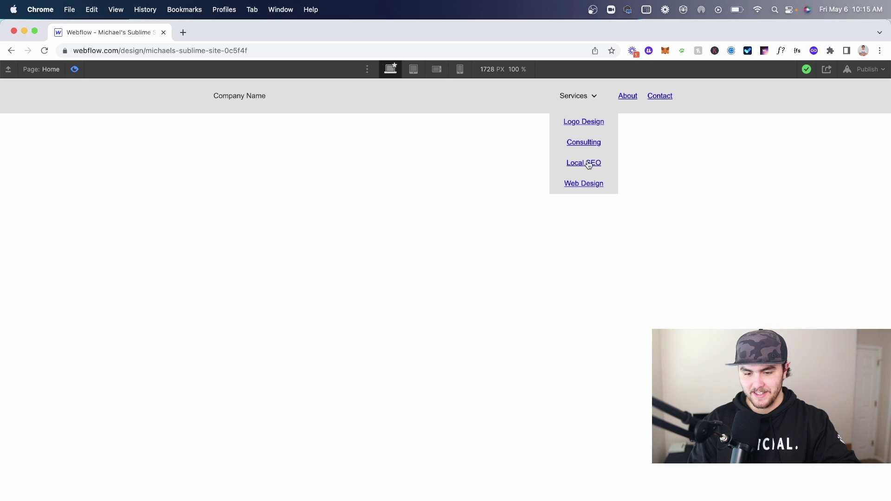
{"action": "left_click", "coordinate": [583, 96]}
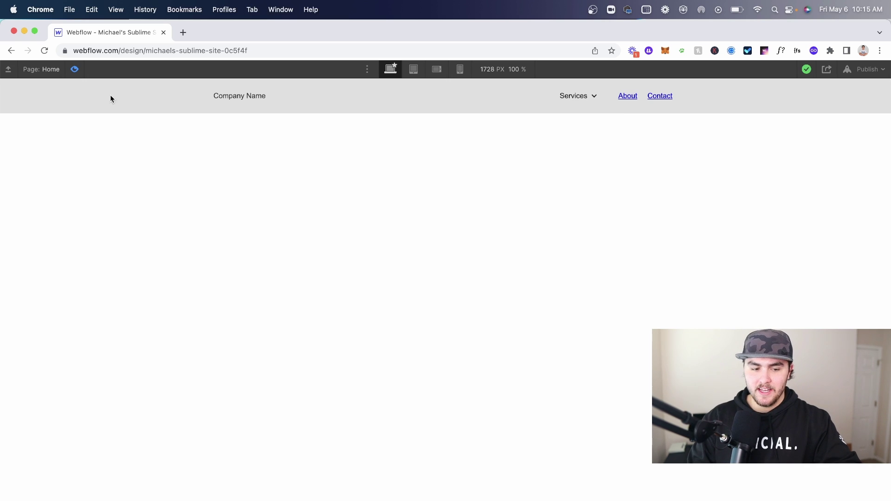
{"action": "left_click", "coordinate": [62, 69]}
Delete the Web Design item from the Services CMS collection, leaving three items.
{"action": "left_click", "coordinate": [74, 69]}
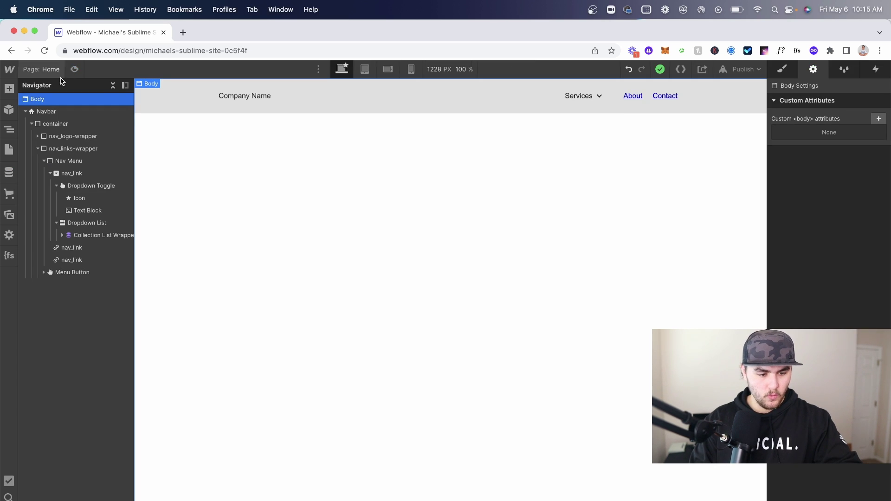
{"action": "left_click", "coordinate": [10, 150]}
{"action": "left_click", "coordinate": [9, 172]}
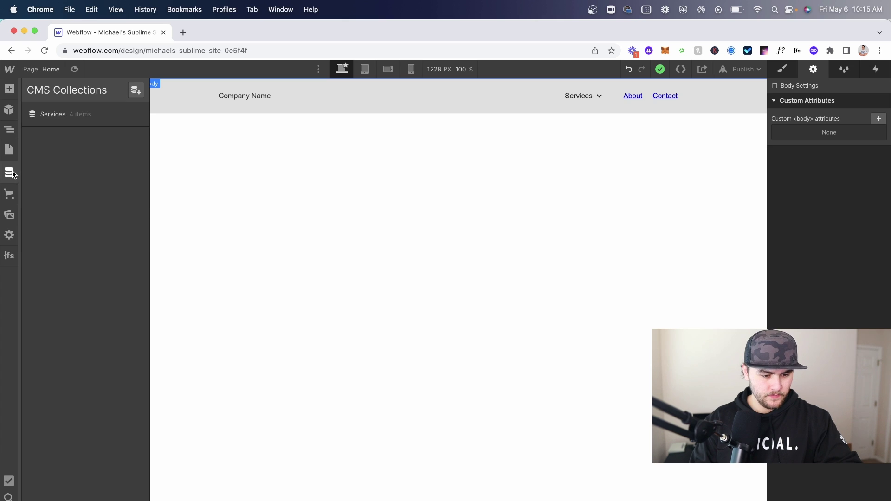
{"action": "left_click", "coordinate": [96, 116]}
{"action": "left_click", "coordinate": [600, 201]}
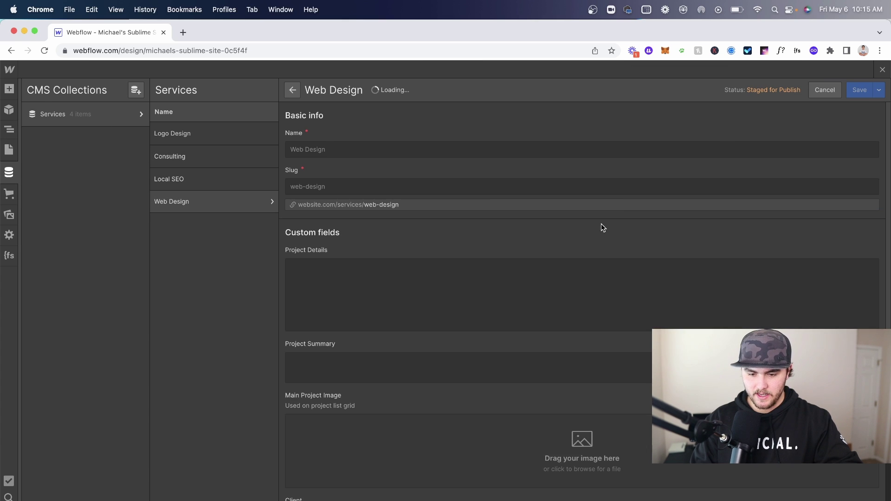
{"action": "scroll", "coordinate": [529, 279], "scroll_direction": "down", "scroll_amount": 5}
{"action": "key", "text": "super+BackSpace"}
{"action": "left_click", "coordinate": [548, 331]}
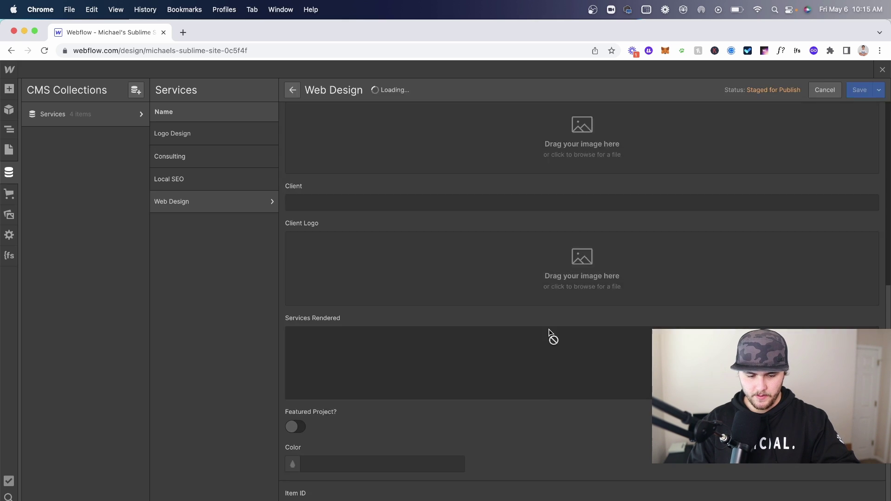
{"action": "left_click", "coordinate": [883, 70]}
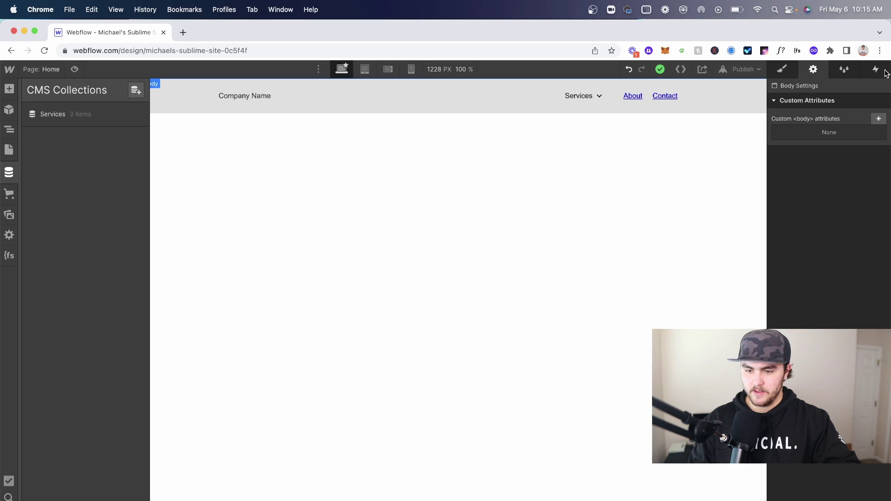
Preview the page and open Services to confirm it lists Logo Design, Consulting and Local SEO.
{"action": "left_click", "coordinate": [75, 69]}
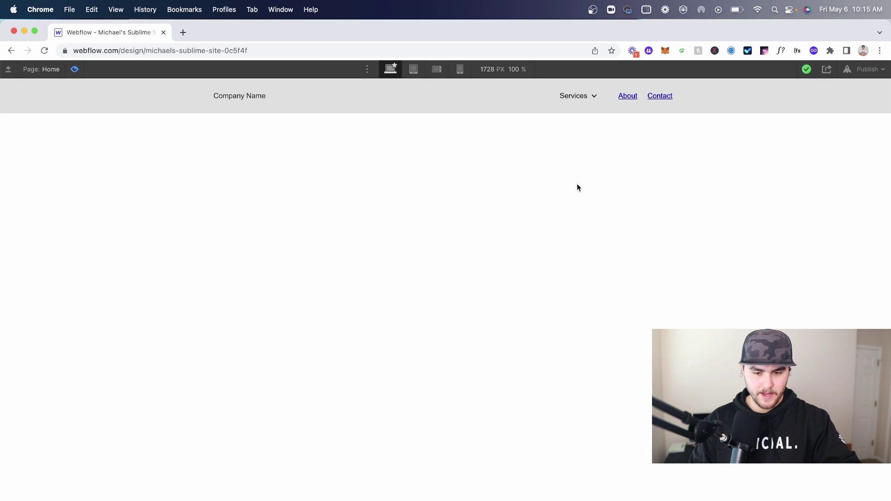
{"action": "left_click", "coordinate": [580, 96]}
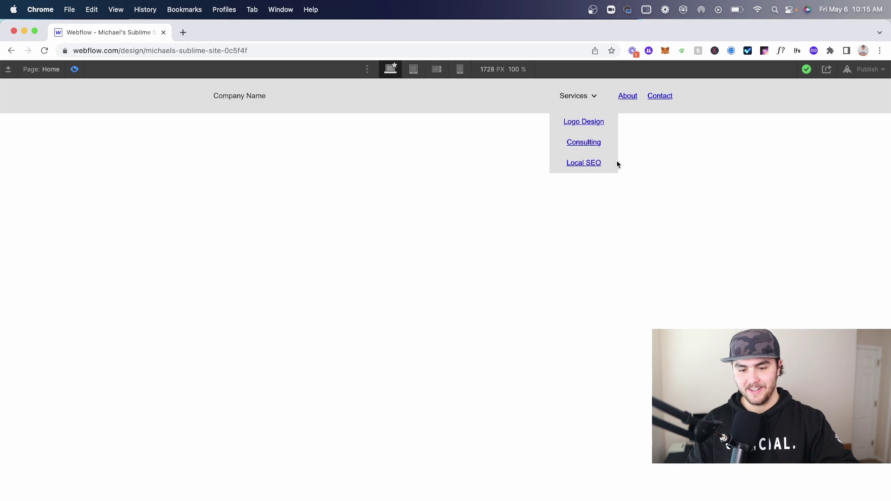
{"action": "left_click", "coordinate": [642, 169]}
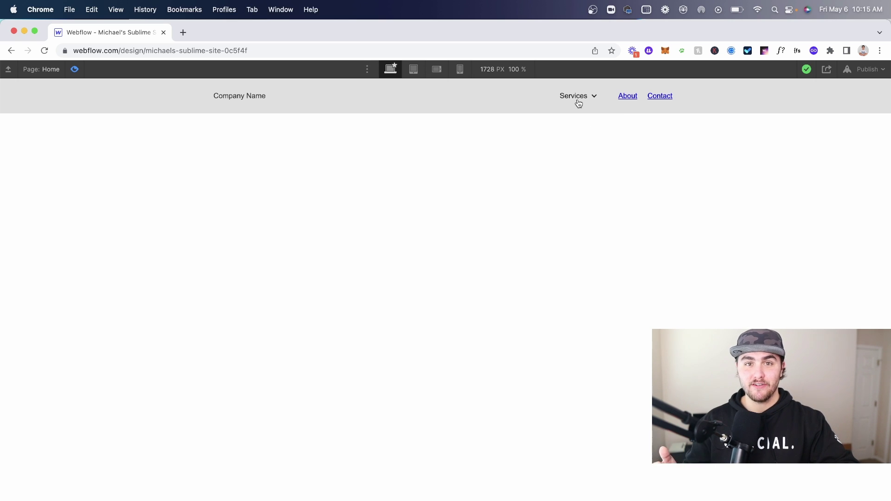